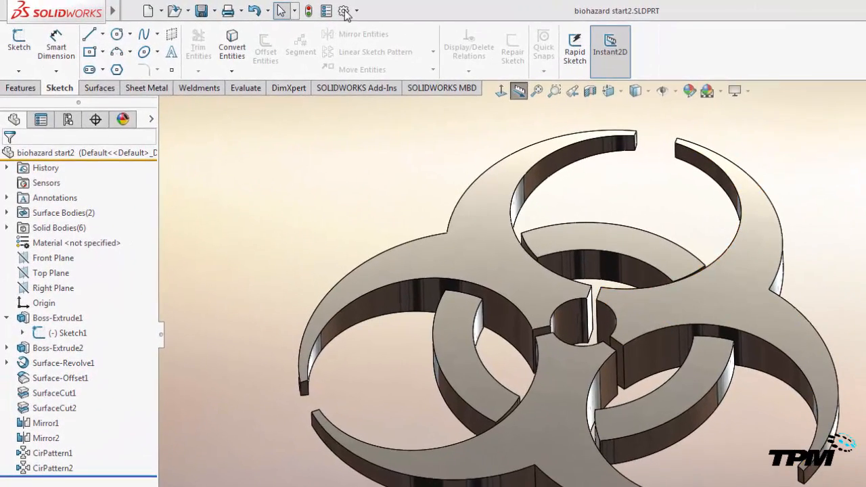
- Open the system options to review the Sketch settings
left_click(345, 12)
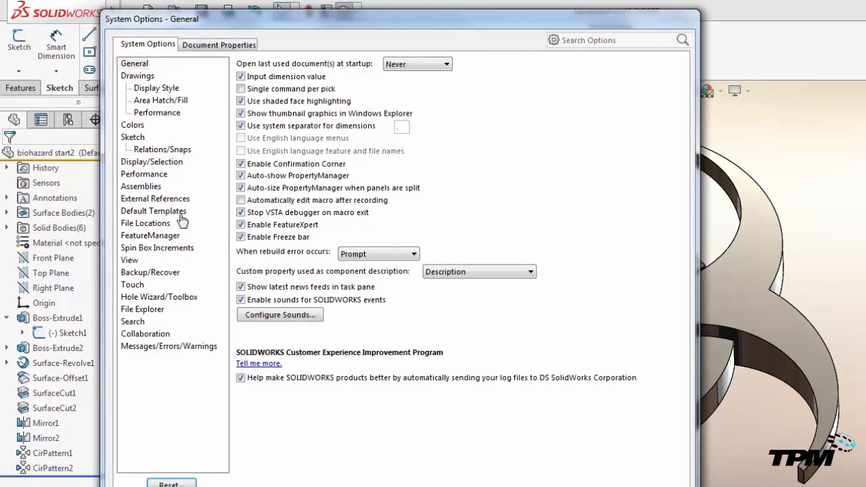
left_click(133, 137)
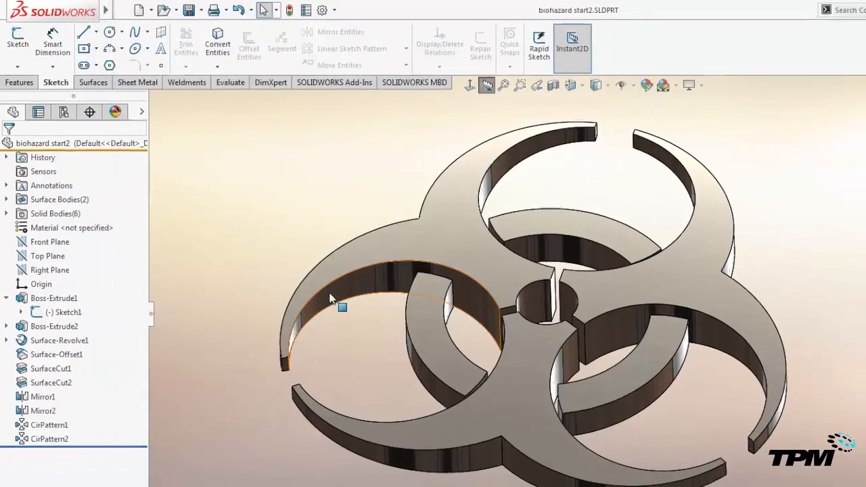
- Create a new part from the TPM_Part_MM template and start a sketch on the Front Plane
key("ctrl+n")
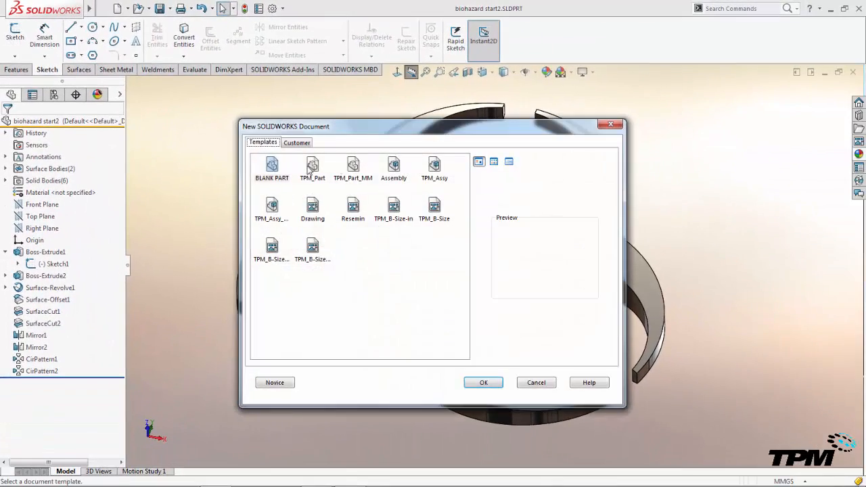
double_click(353, 165)
left_click(41, 193)
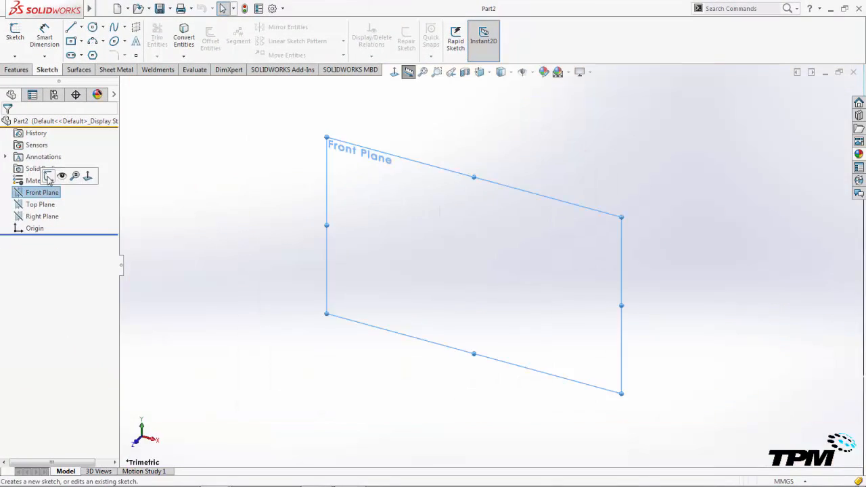
left_click(48, 176)
- Sketch a circle centred on the origin with a diameter of 80 mm
key("s")
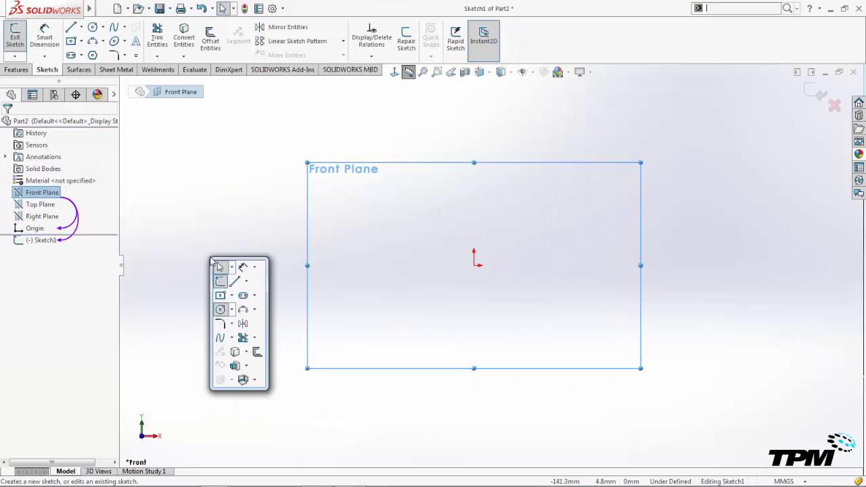
left_click(221, 310)
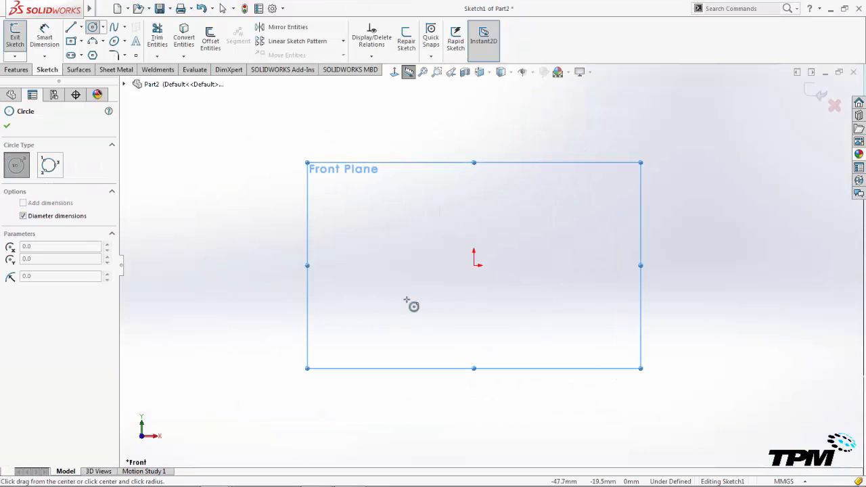
left_click(474, 266)
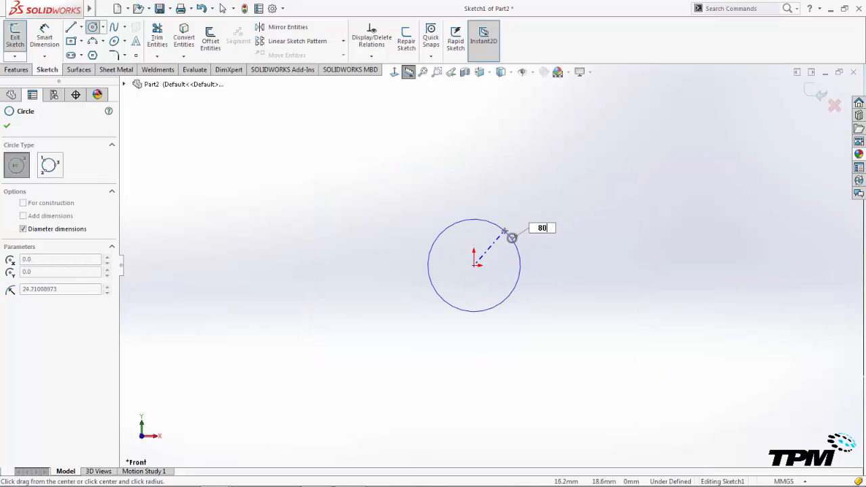
key("Return")
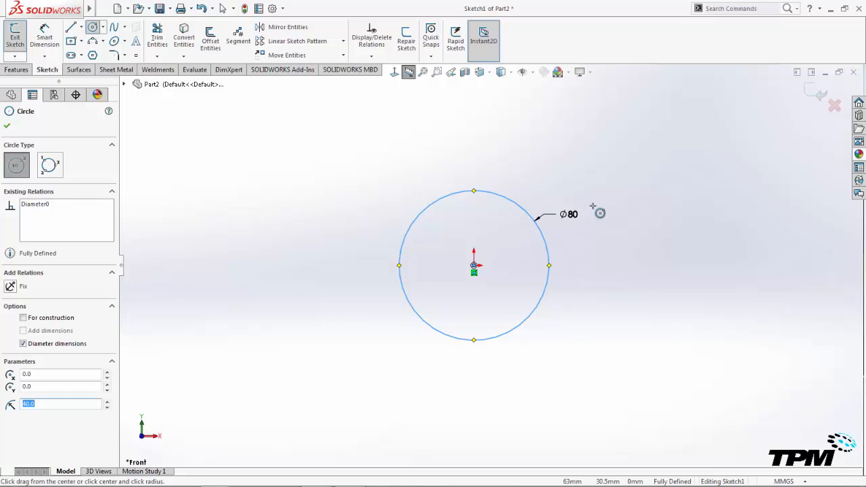
- Sketch a 280 mm diameter circle vertically above the origin, its centre about 365 mm up
scroll(560, 167, "up", 3)
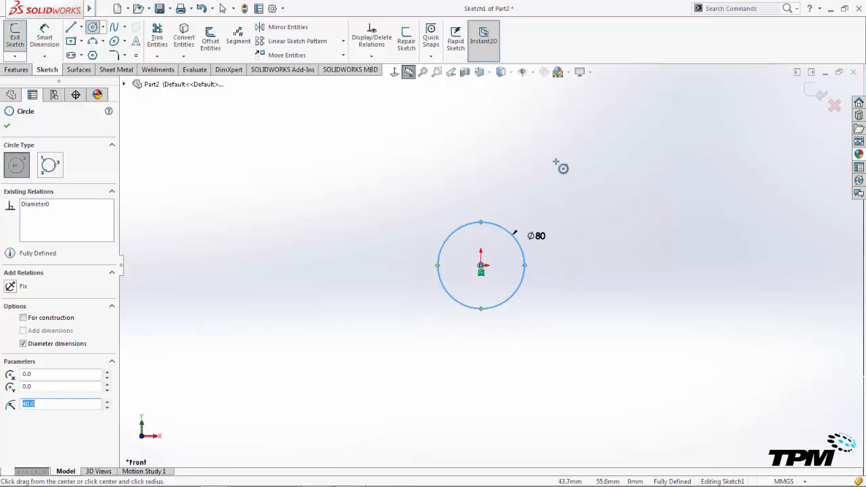
mouse_move(537, 160)
middle_mouse_down("ctrl")
mouse_move(519, 257)
mouse_move(487, 266)
mouse_move(483, 298)
middle_mouse_up("ctrl")
scroll(521, 264, "up", 2)
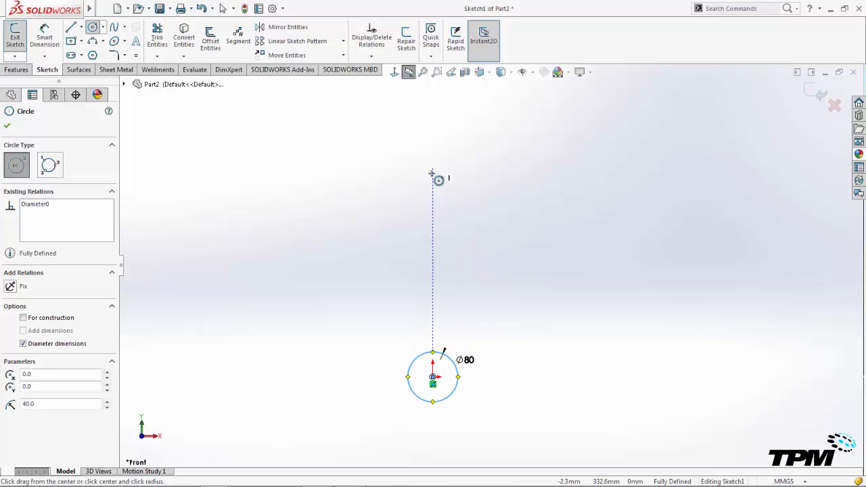
left_click(433, 149)
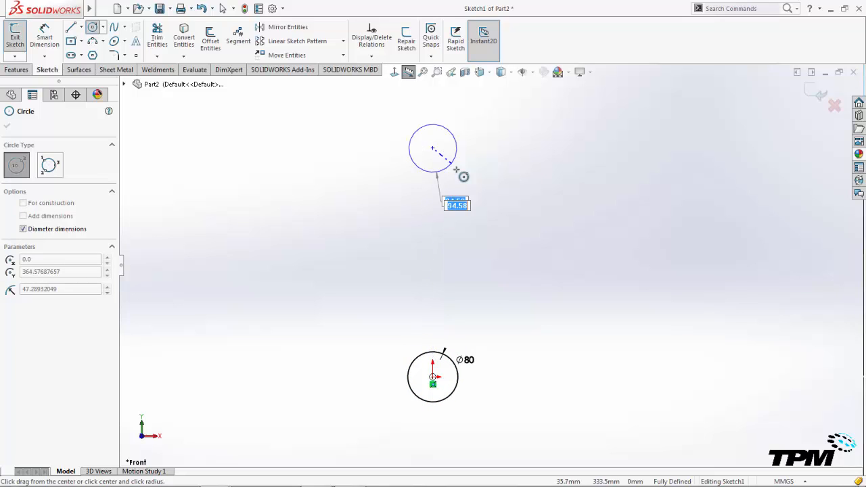
type("280")
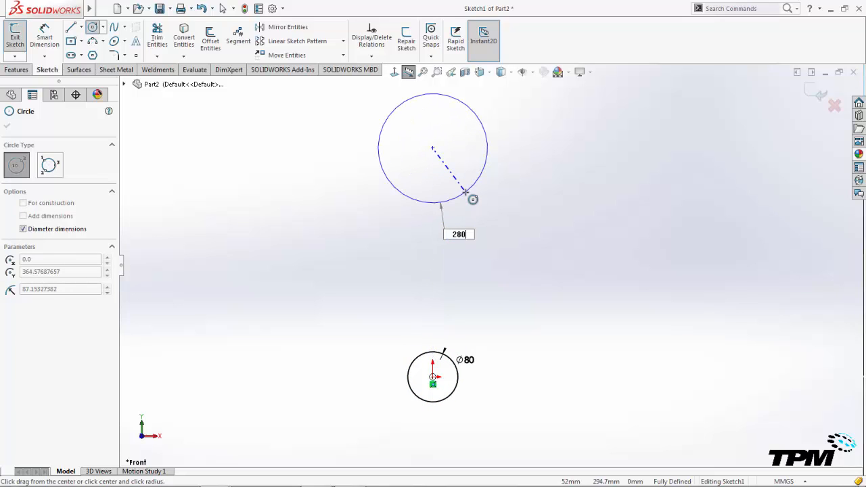
key("Return")
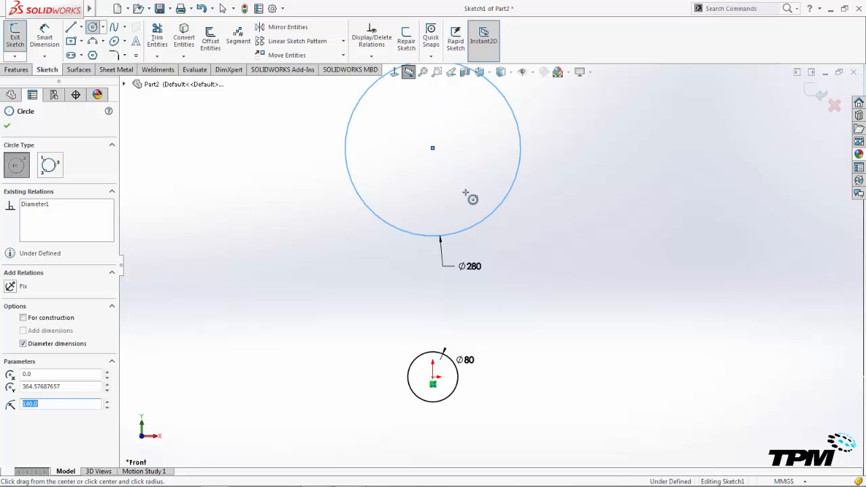
- Sketch a larger circle about 438 mm in diameter around the 280 mm circle, centred about 296 mm above the origin
scroll(472, 198, "up", 1)
scroll(473, 177, "up", 1)
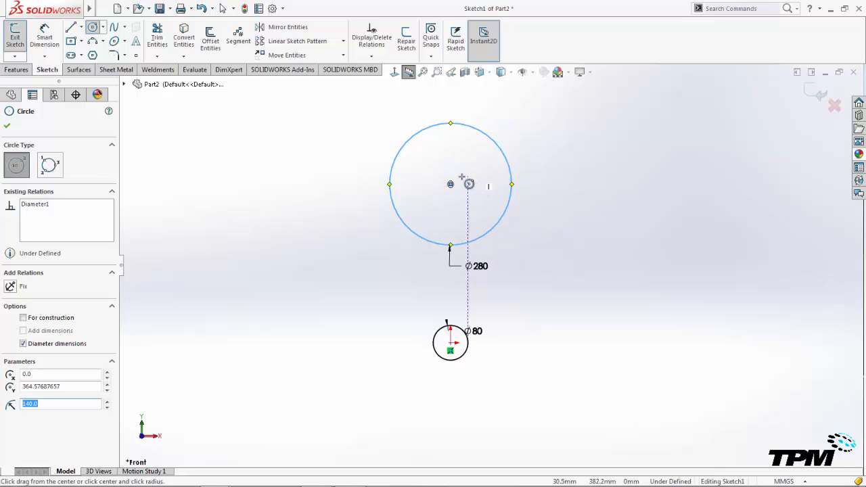
left_click(451, 213)
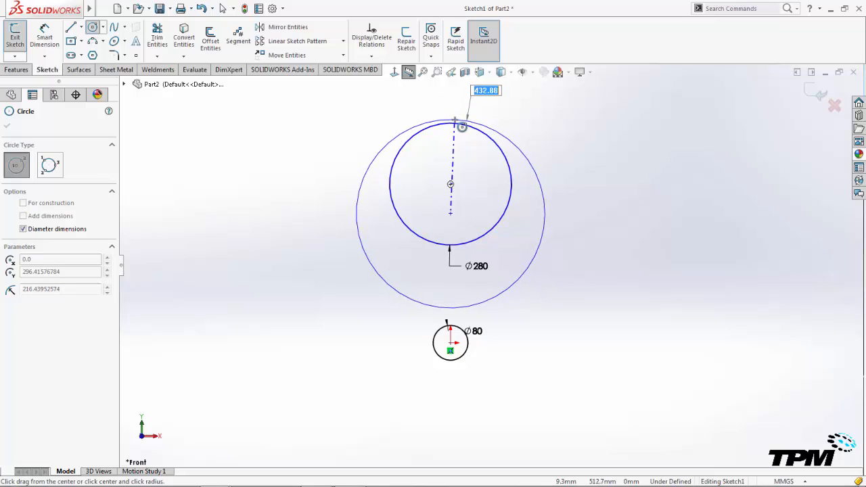
left_click(462, 126)
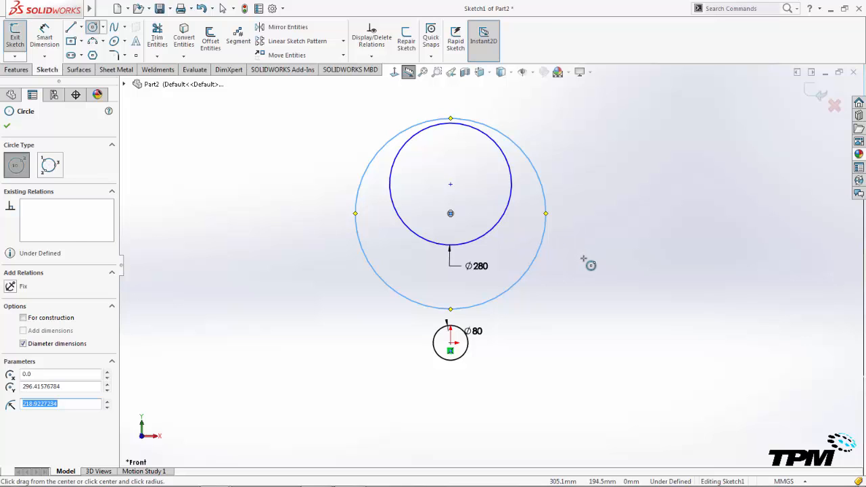
key("Escape")
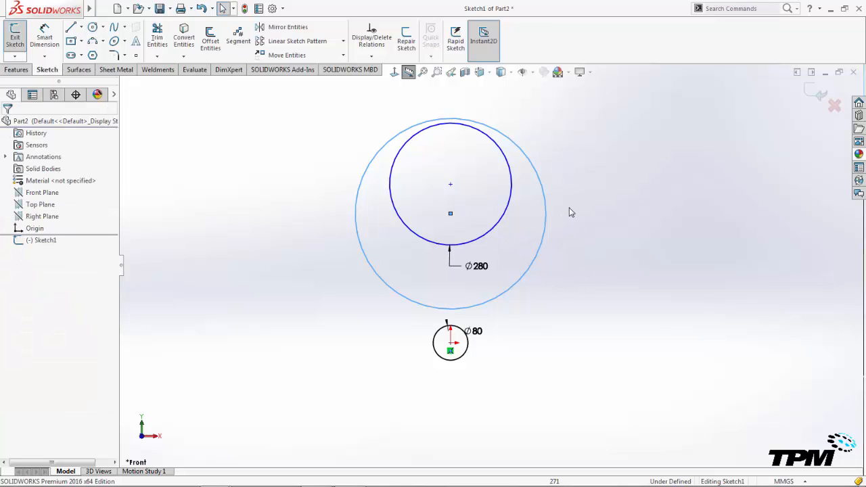
- Sketch two short vertical lines left of centre, about 81 mm long across the lower circle edges and about 65 mm across the upper ones
key("s")
scroll(562, 214, "down", 1)
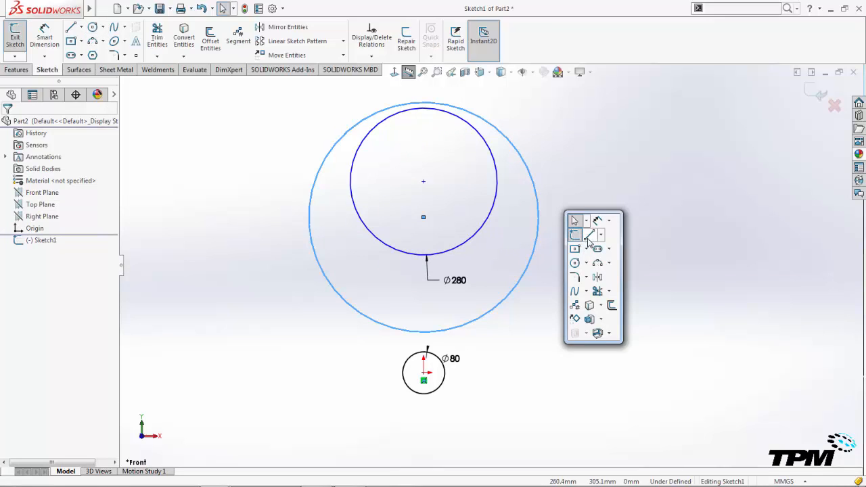
left_click(595, 240)
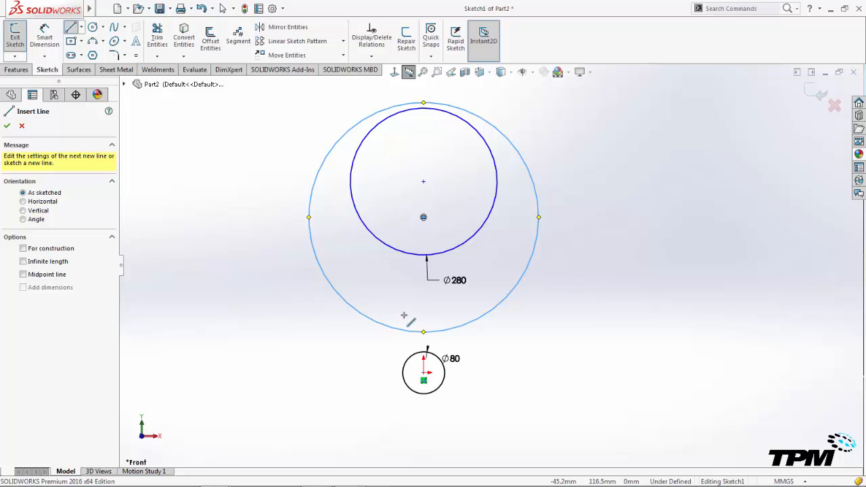
left_click(417, 359)
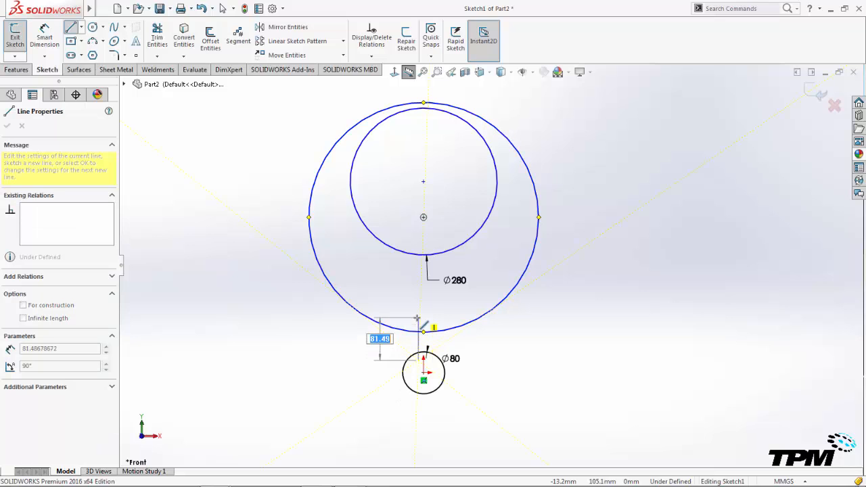
left_click(418, 317)
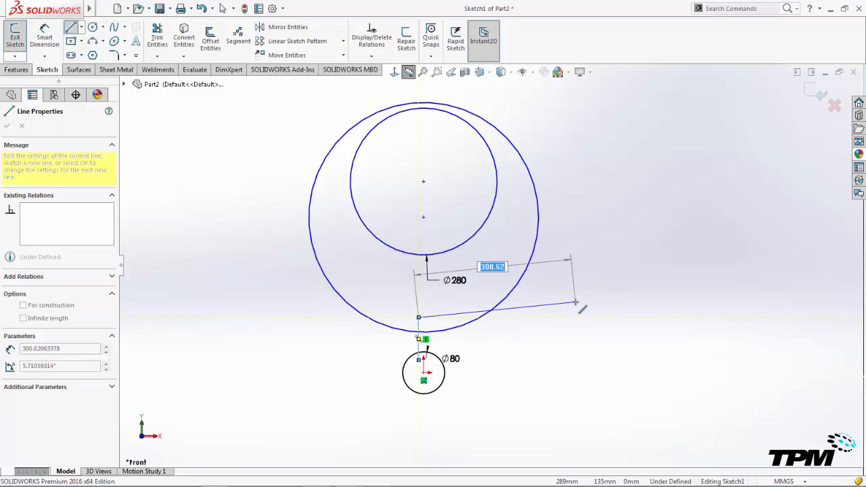
key("Escape")
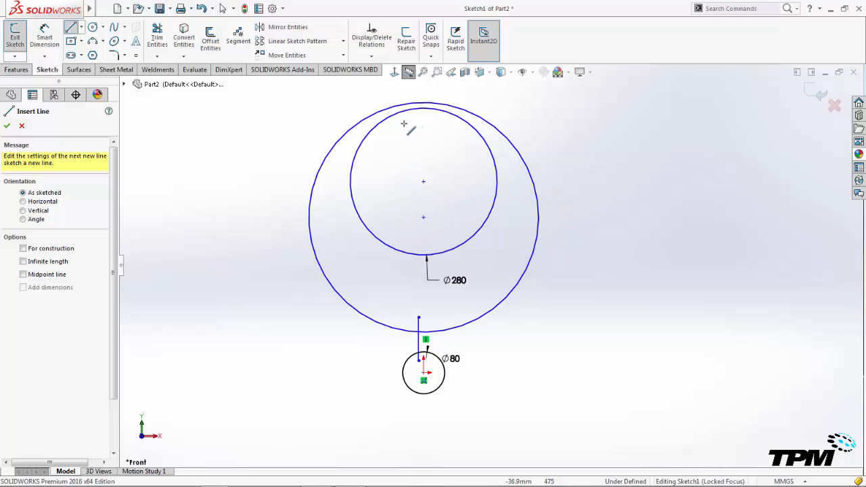
left_click(403, 90)
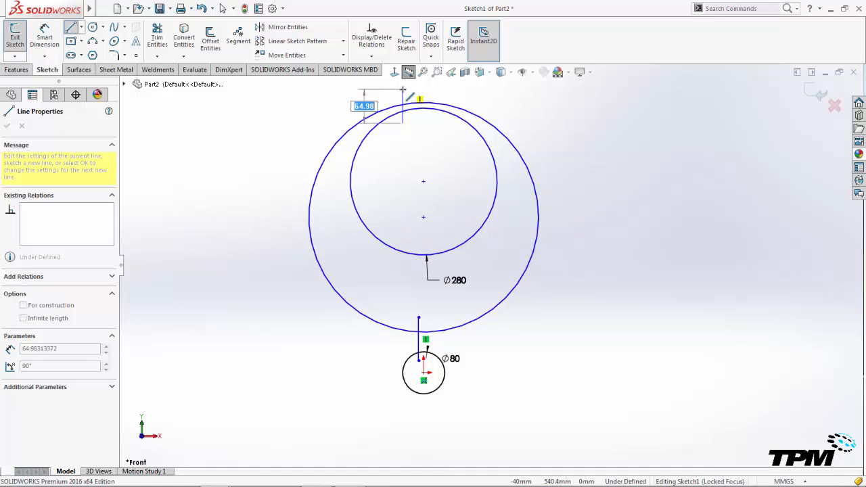
key("Escape")
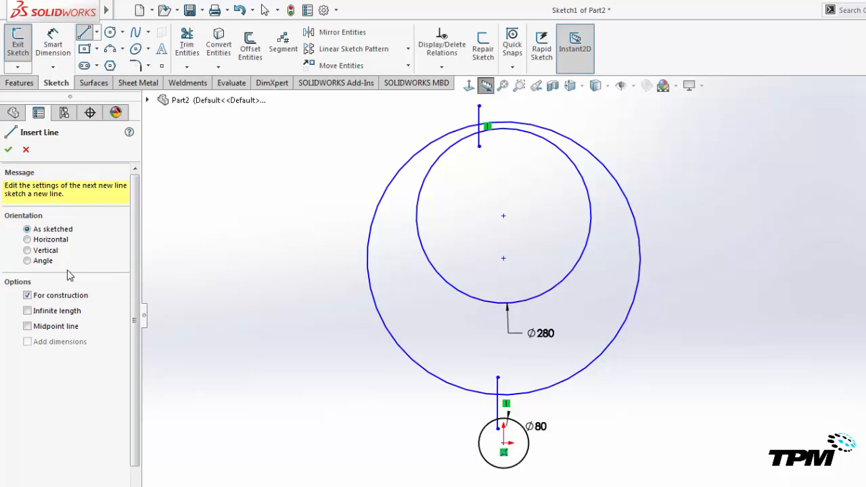
- Add a vertical, infinite-length construction line through the origin
left_click(27, 250)
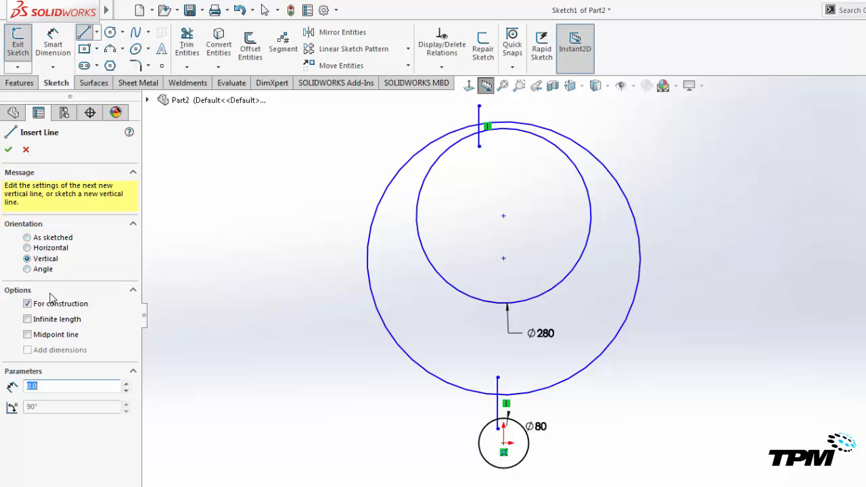
left_click(28, 320)
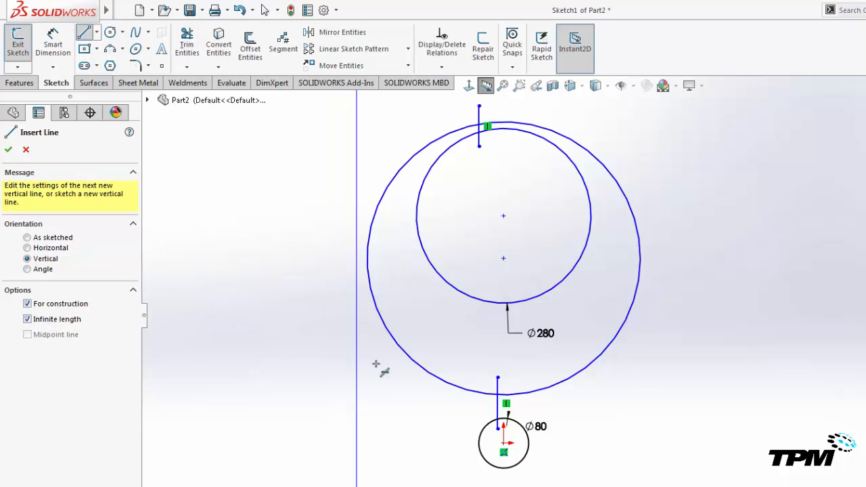
left_click(503, 443)
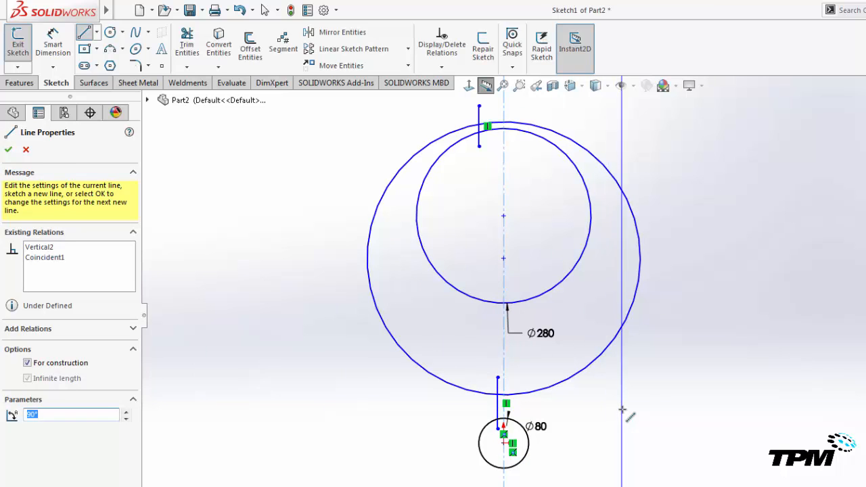
key("Escape")
- Dimension the lower short vertical line symmetrically about the construction line, giving the doubled distance across it
key("s")
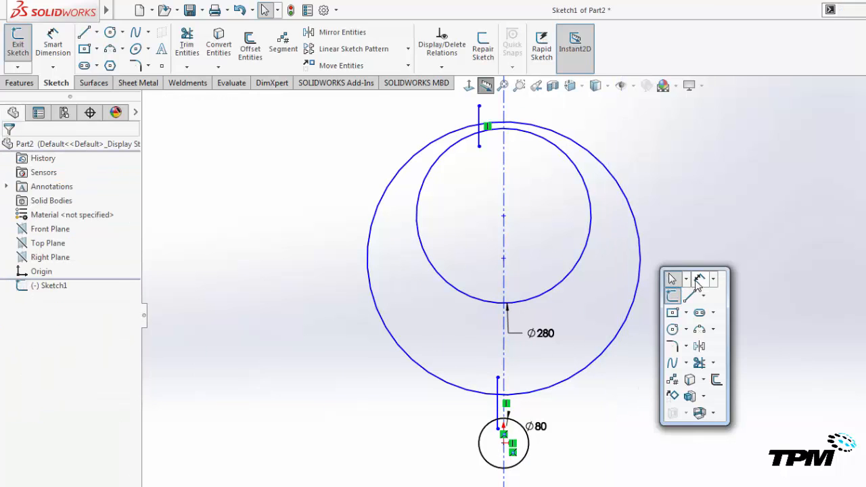
left_click(696, 281)
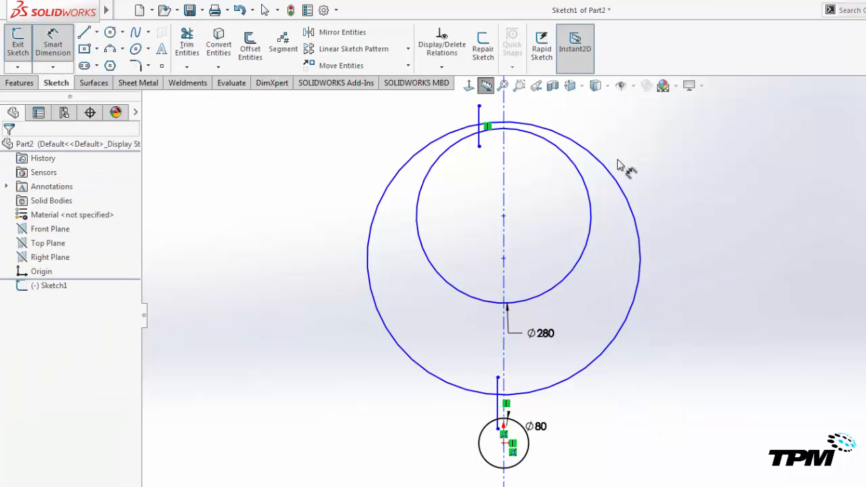
left_click(498, 392)
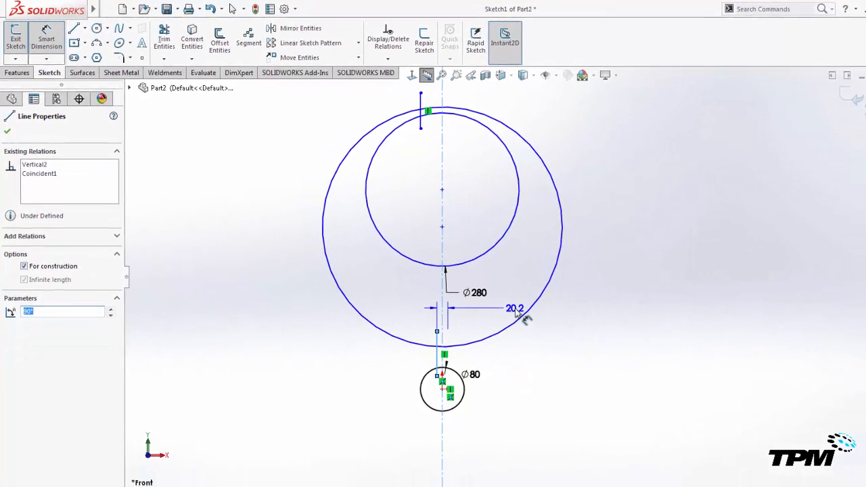
left_click(507, 300)
left_click(502, 290)
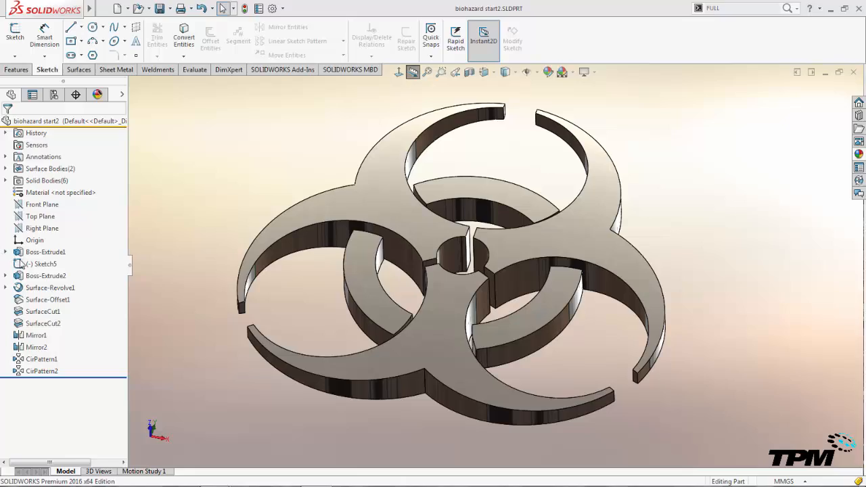
- Switch to the biohazard start2 part and open Sketch5 for editing, viewed normal to its plane
left_click(22, 263)
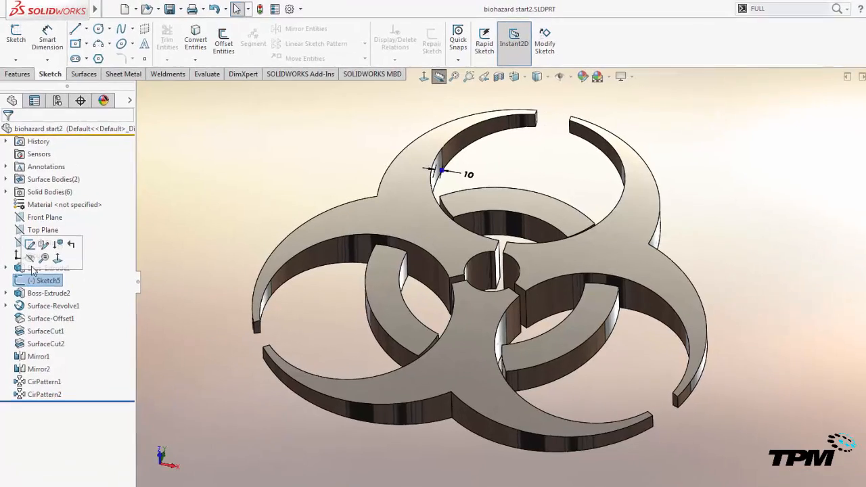
left_click(39, 248)
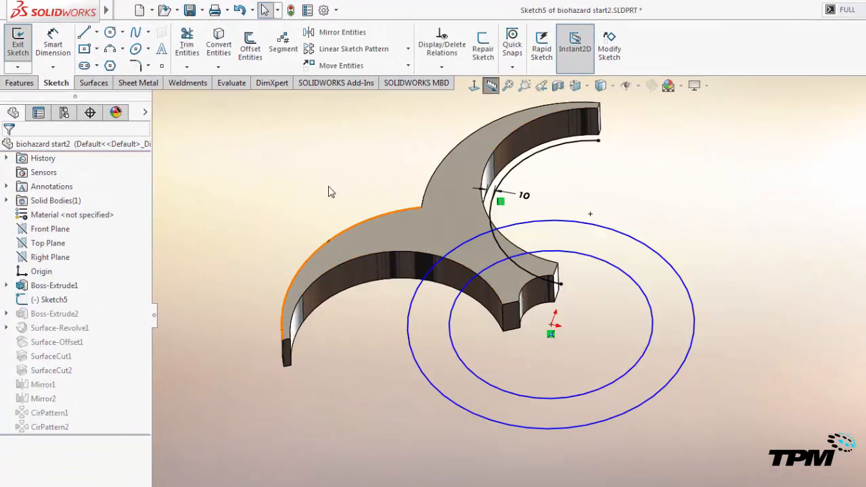
left_click(473, 85)
- Extend the lower end of the 10 mm offset arc across both circles using power trim
key("s")
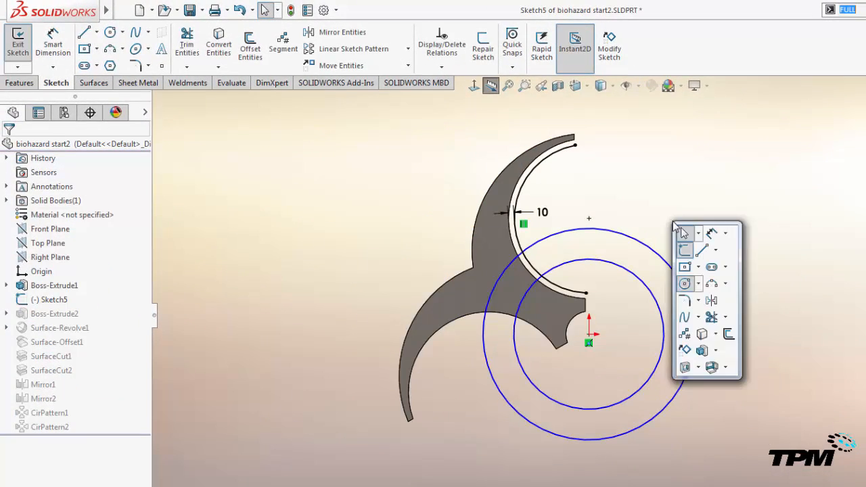
left_click(712, 317)
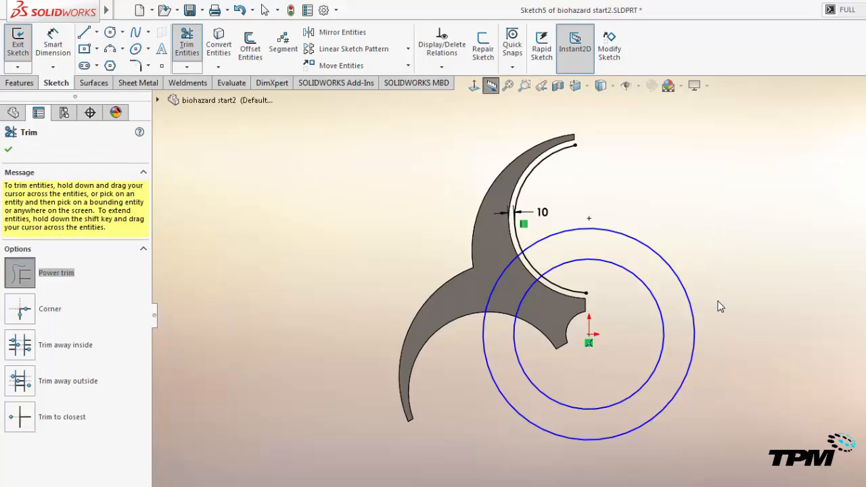
scroll(642, 228, "down", 2)
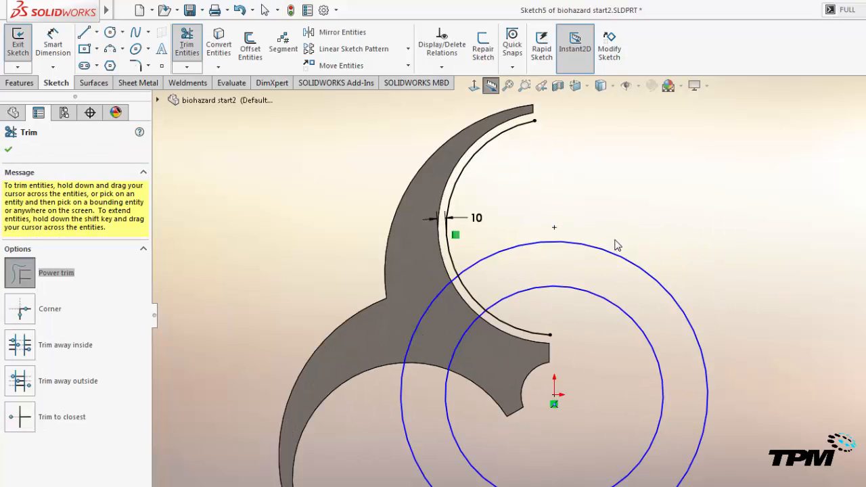
scroll(583, 324, "down", 1)
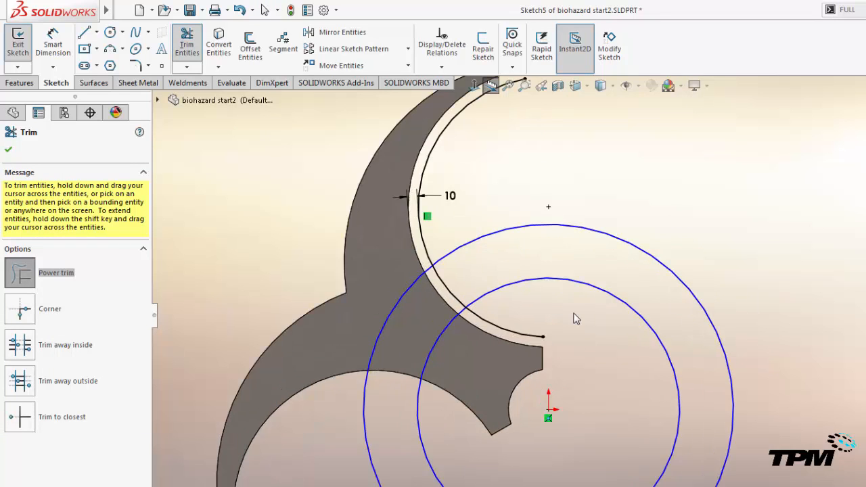
mouse_move(529, 335)
left_mouse_down()
mouse_move(587, 343)
mouse_move(708, 276)
mouse_move(681, 284)
mouse_move(751, 272)
left_mouse_up()
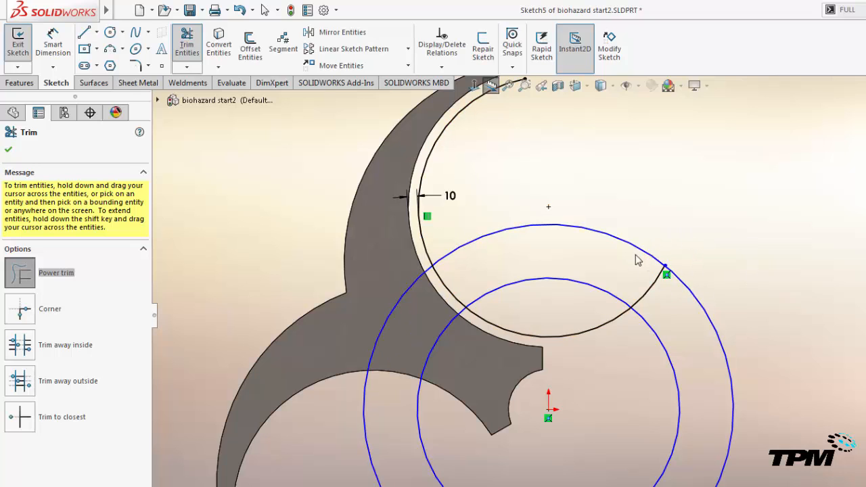
left_click_drag(662, 274, 688, 249)
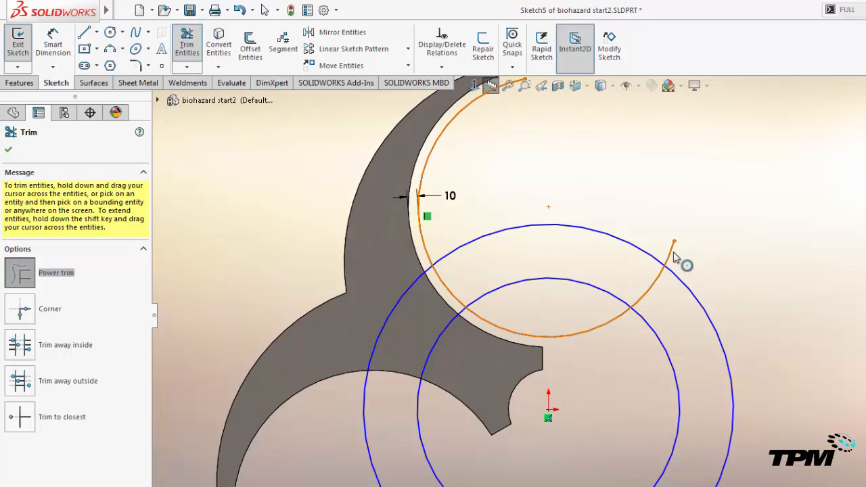
left_click(673, 253)
left_click(584, 337)
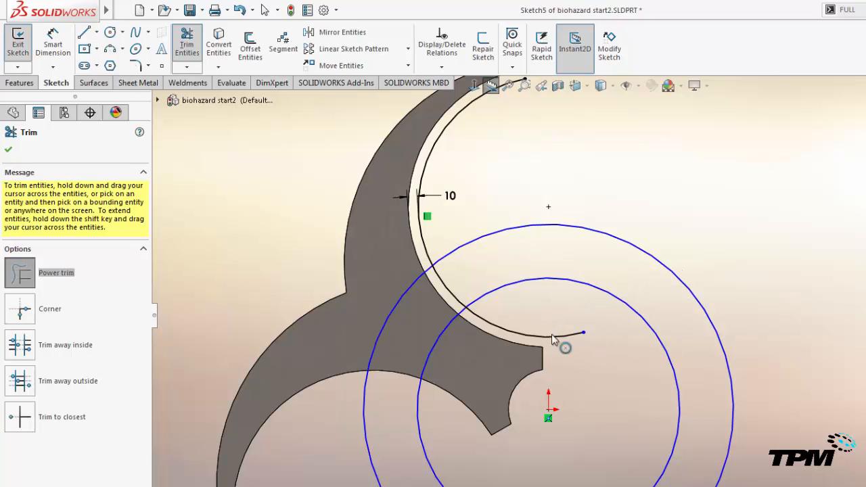
left_click_drag(570, 336, 682, 283)
- Trim away the outer circle portions and excess arc ends, leaving a closed curved band between the two circles and the offset arc
mouse_move(696, 296)
left_mouse_down()
mouse_move(636, 336)
mouse_move(541, 320)
left_mouse_up()
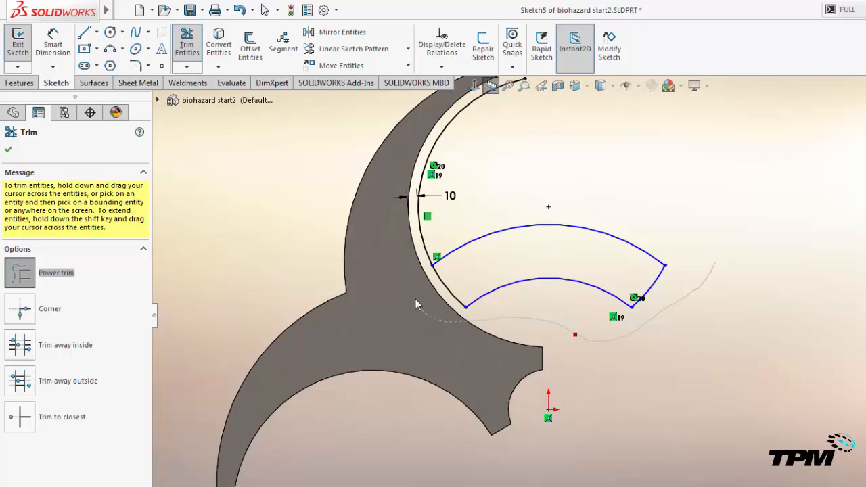
left_click_drag(409, 238, 428, 224)
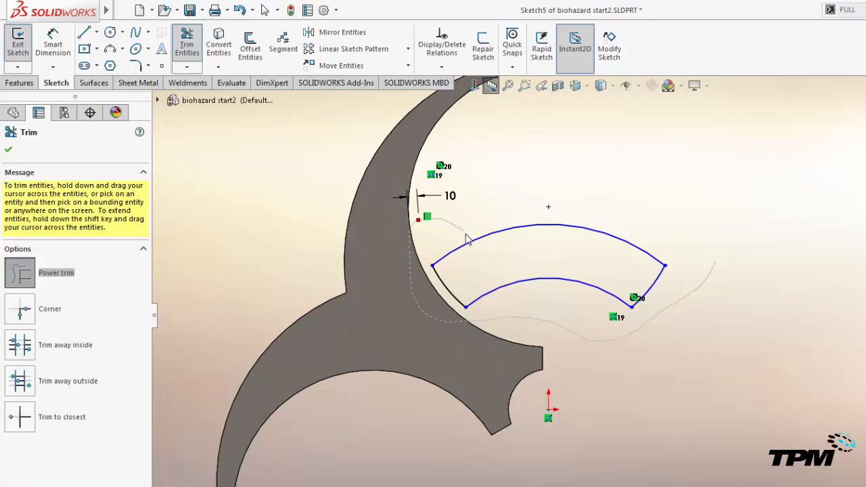
mouse_move(476, 247)
left_mouse_down()
mouse_move(485, 255)
mouse_move(473, 241)
left_mouse_up()
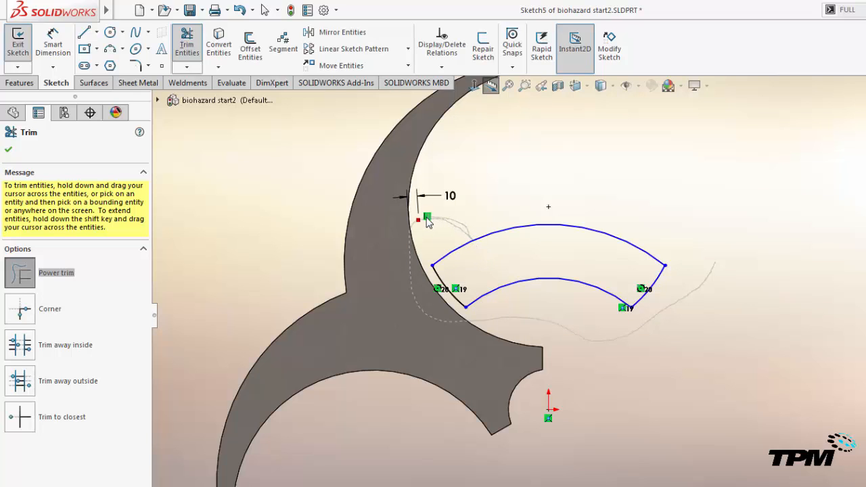
left_click_drag(426, 217, 427, 218)
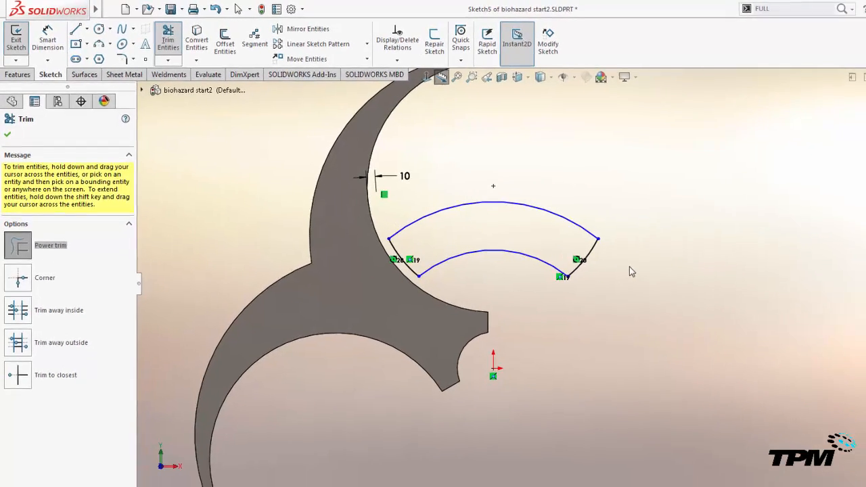
key("Escape")
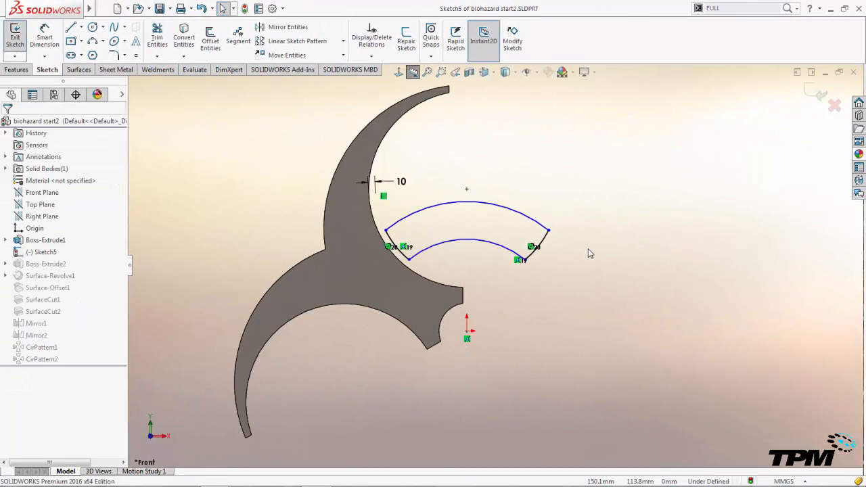
- Fully define all entities in the sketch with calculated relations and baseline dimensions from the origin
type("s")
type("FU")
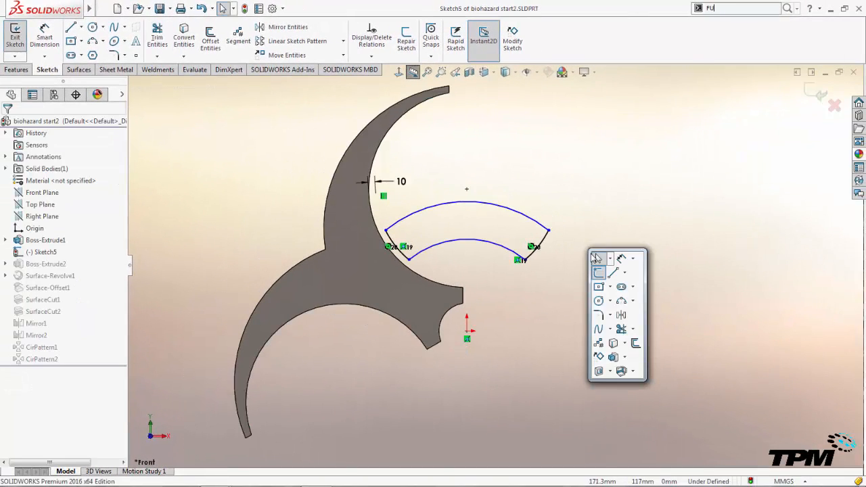
type("LL")
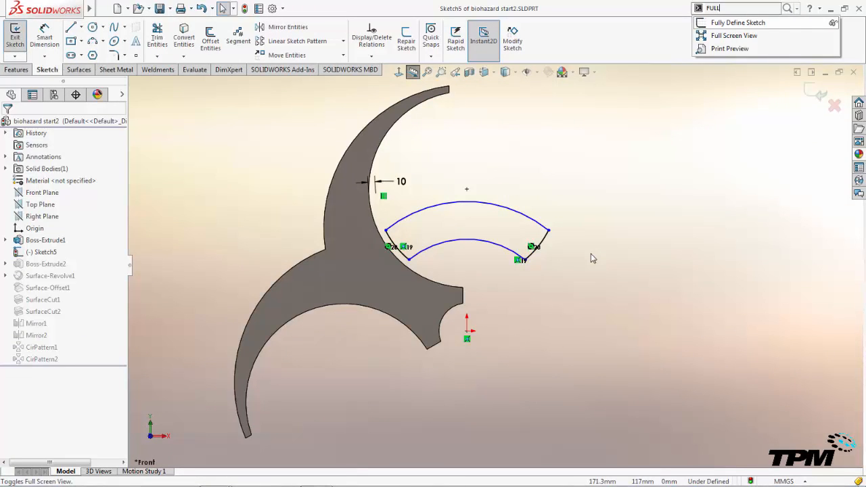
left_click(832, 23)
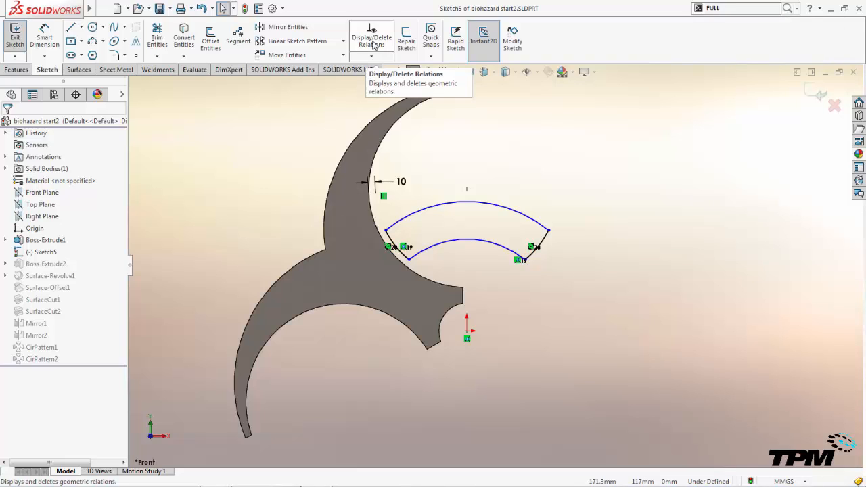
left_click(371, 59)
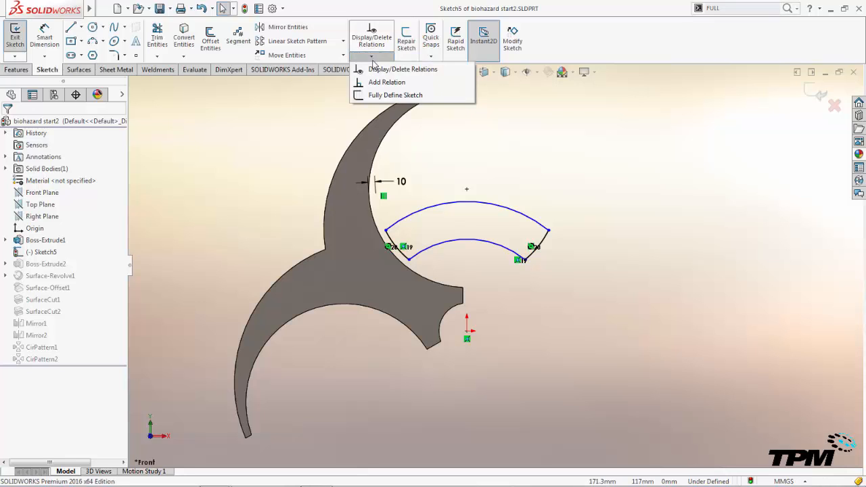
left_click(376, 97)
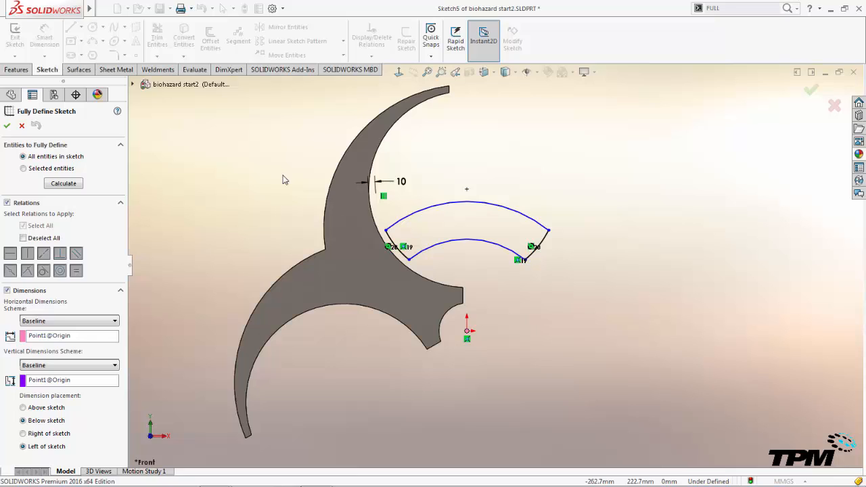
right_click_drag(289, 188, 312, 217)
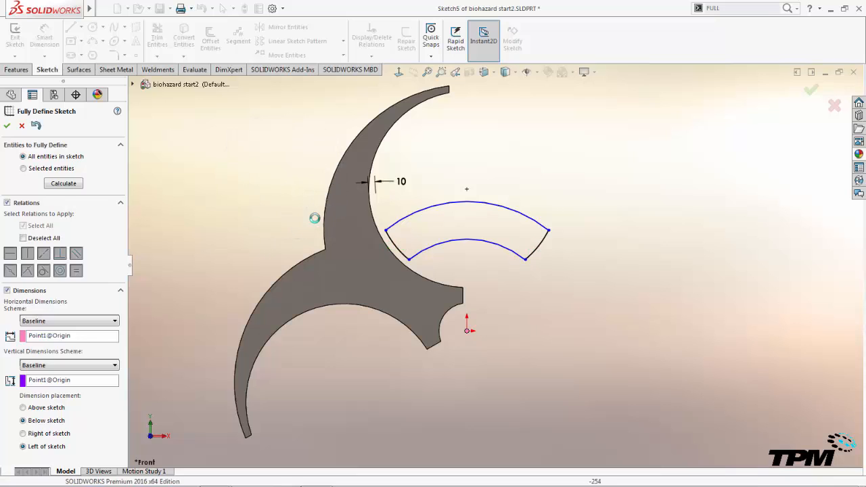
- Move both radius dimensions clear of the curved band and set the outer arc's radius to 184 mm
left_click_drag(484, 232, 607, 277)
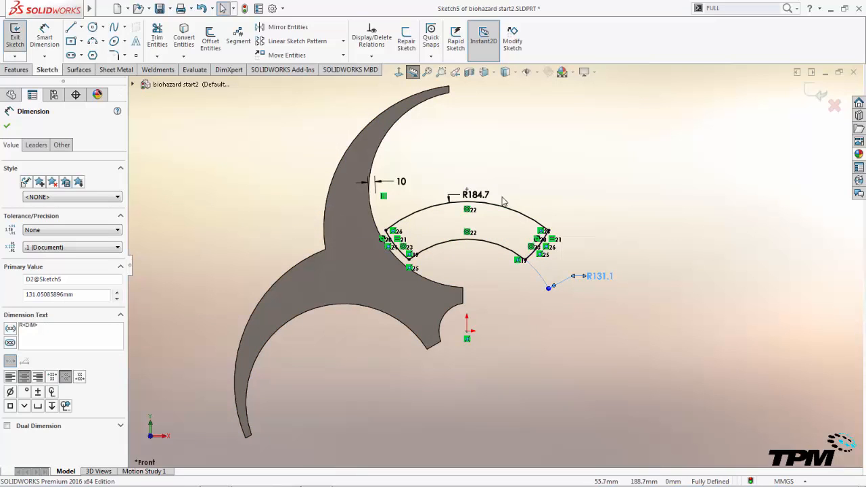
left_click_drag(482, 198, 614, 223)
type("184.65623652mm")
key("Return")
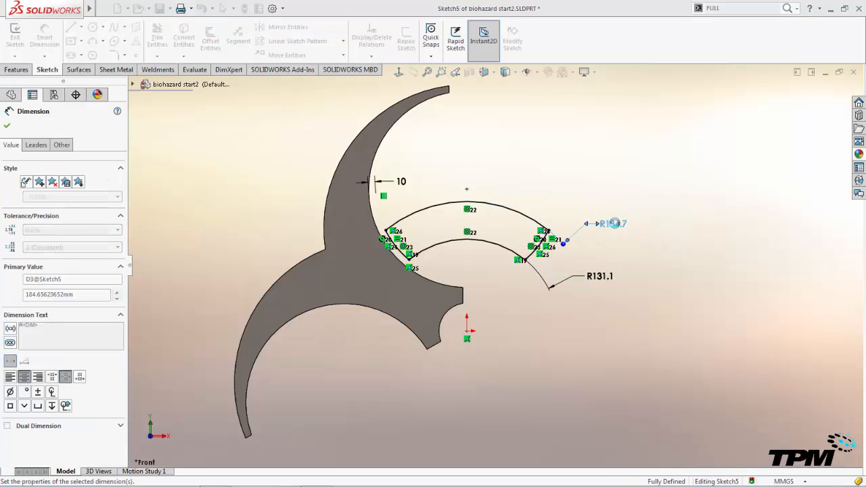
- Set the inner arc's radius to 130 mm and exit the sketch
double_click(601, 277)
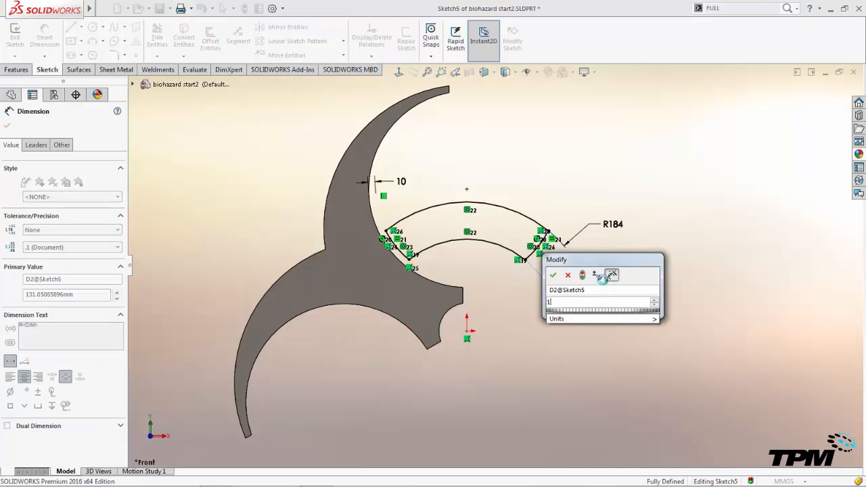
type("130")
key("Return")
key("Escape")
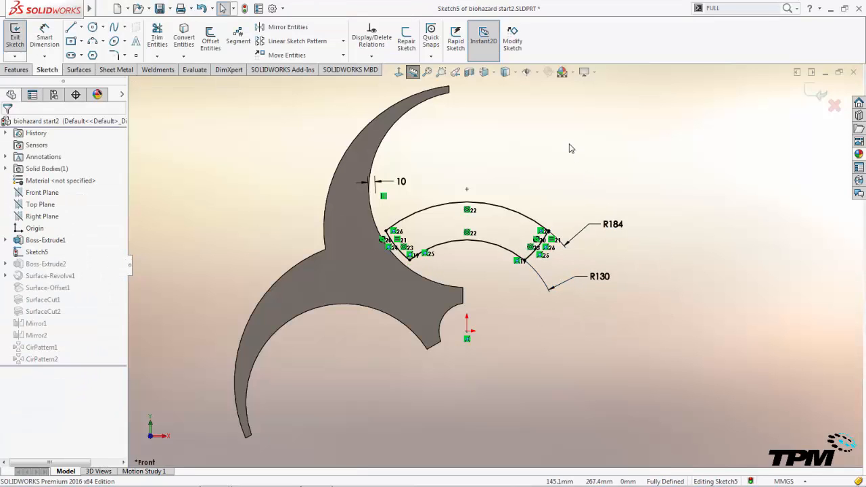
left_click(817, 95)
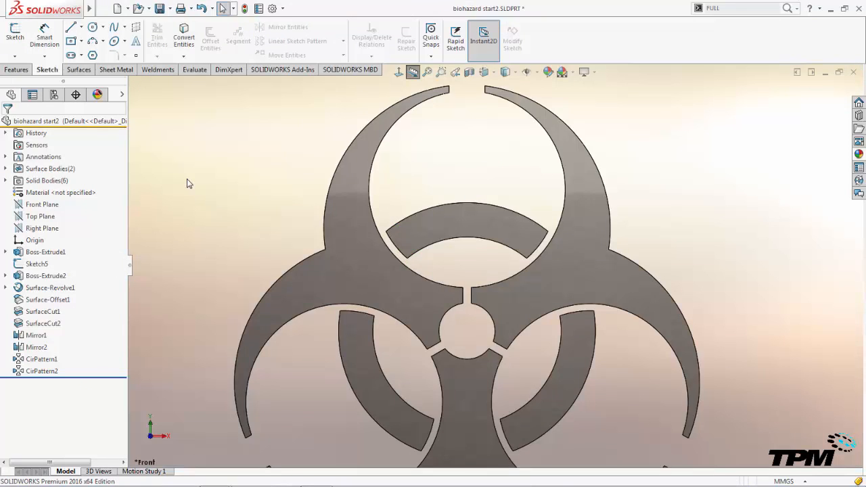
- Start a new sketch on the Front Plane with empty space beside the biohazard symbol in view
key("f")
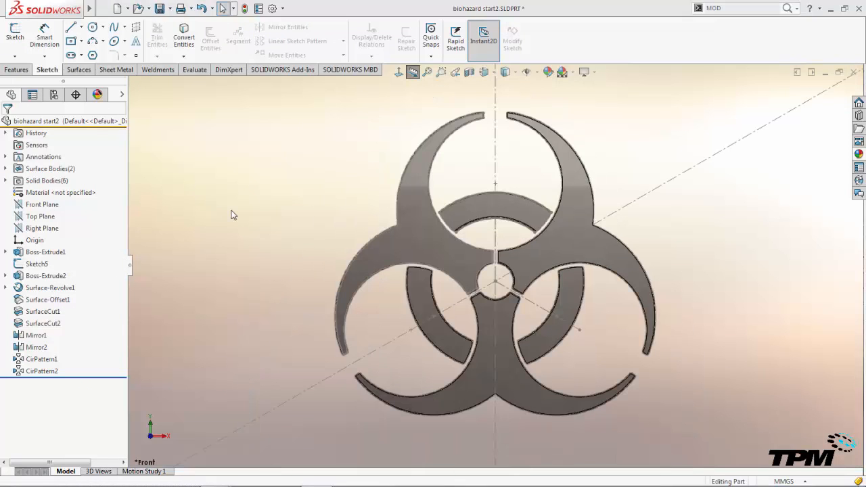
left_click(41, 205)
left_click(51, 194)
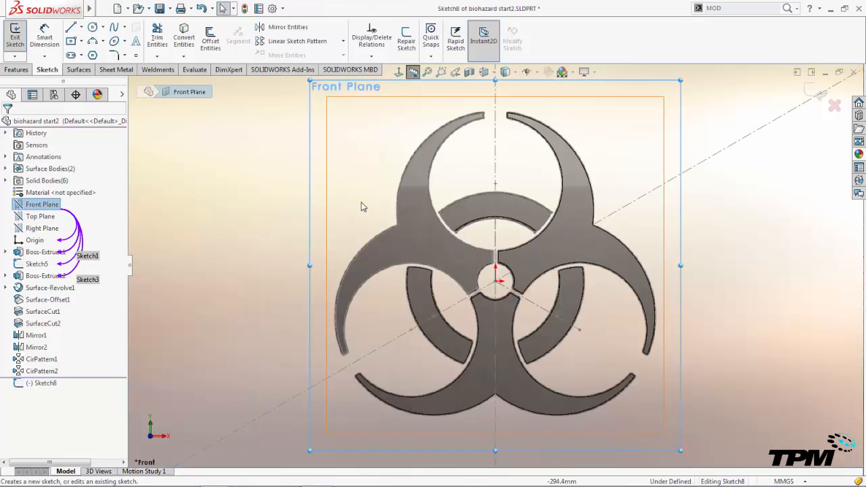
scroll(406, 223, "down", 5)
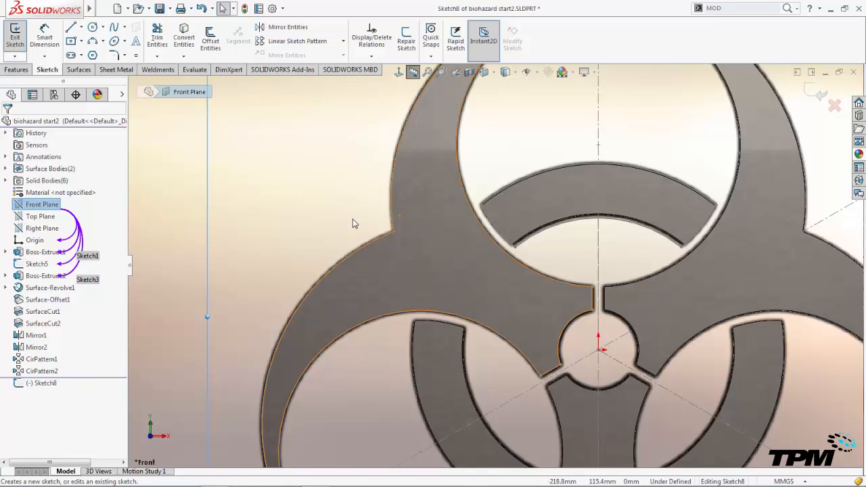
scroll(321, 205, "up", 2)
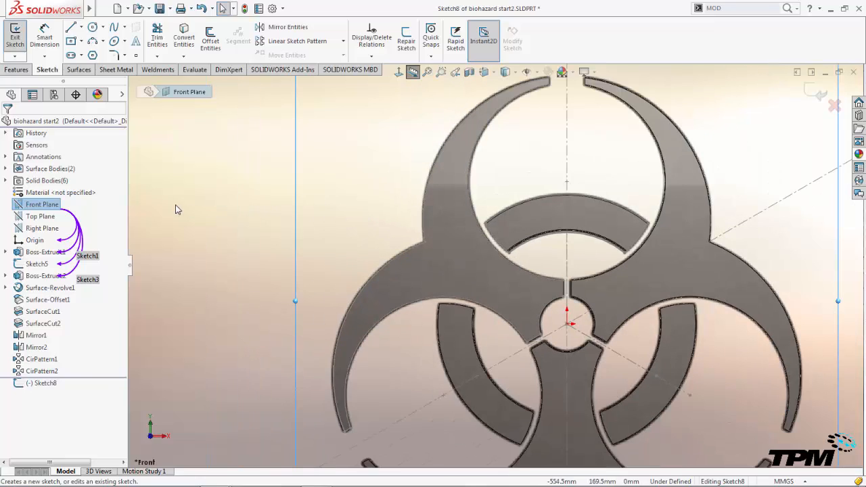
scroll(184, 213, "up", 1)
scroll(191, 208, "down", 1)
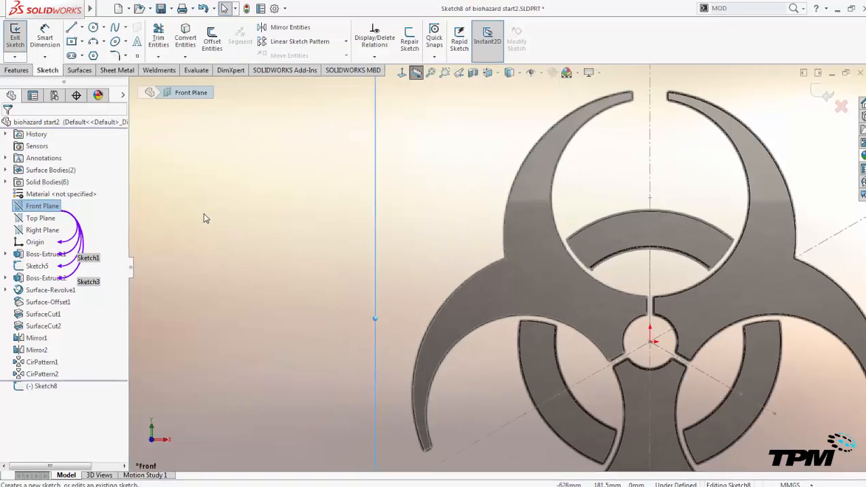
- Sketch a vertical line about 90 mm long left of the symbol, continued at its upper end by an arc of about 34 mm radius
key("s")
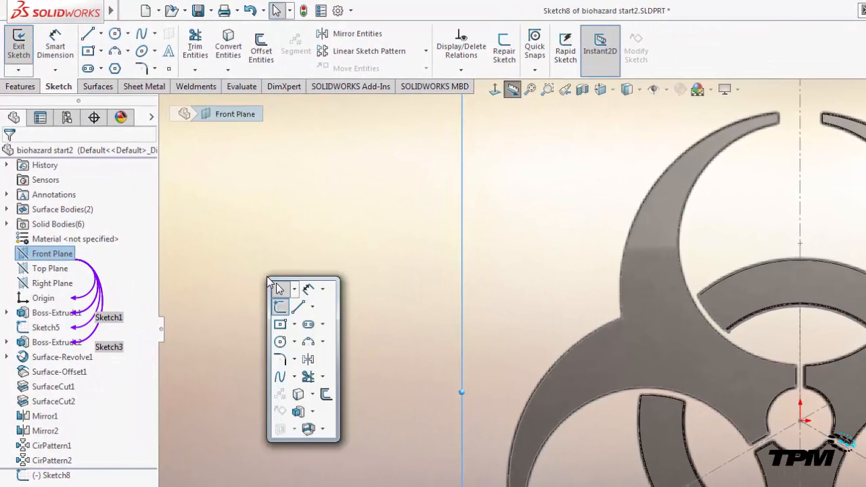
left_click(299, 307)
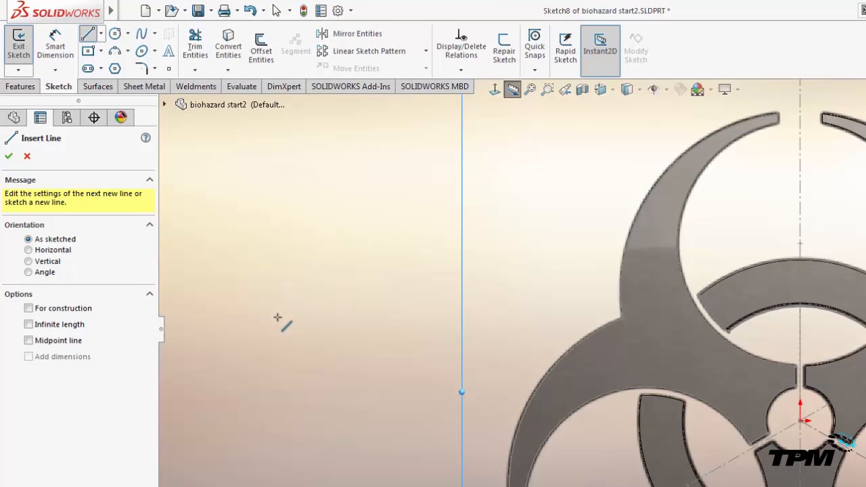
left_click_drag(277, 348, 277, 268)
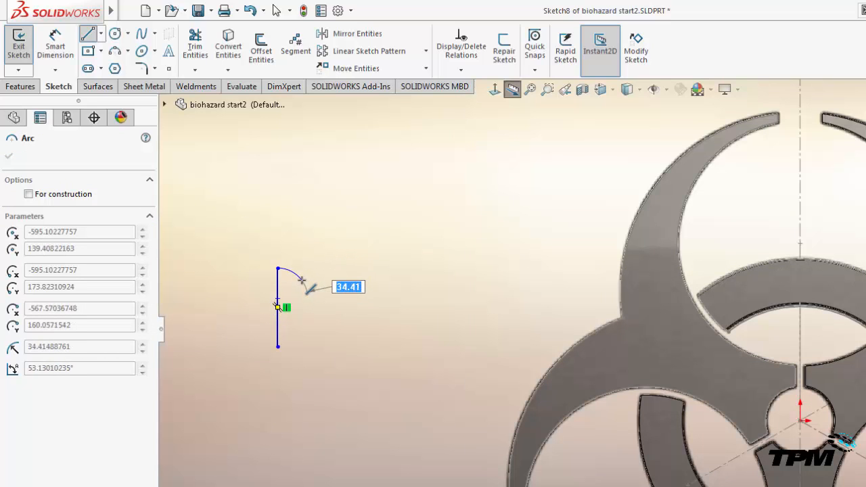
left_click(302, 278)
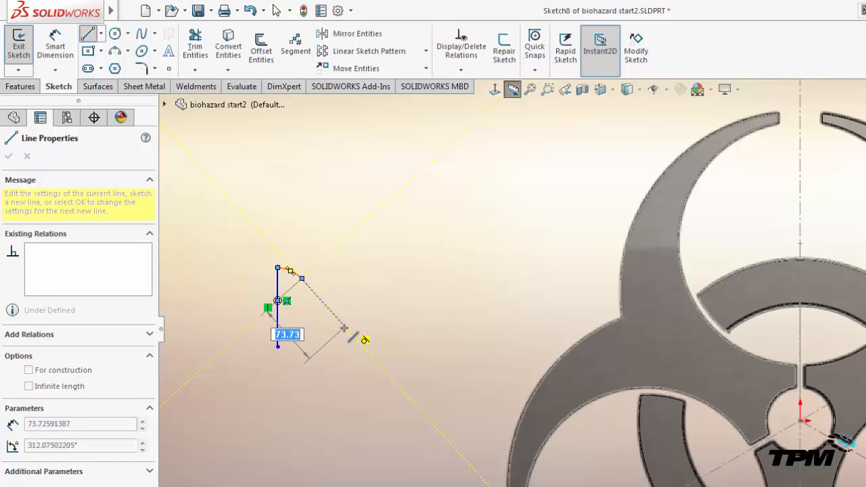
- Close the profile with a tangent line about 74 mm long, a tangent arc of about 14 mm radius and a horizontal base line about 69 mm
left_click(344, 326)
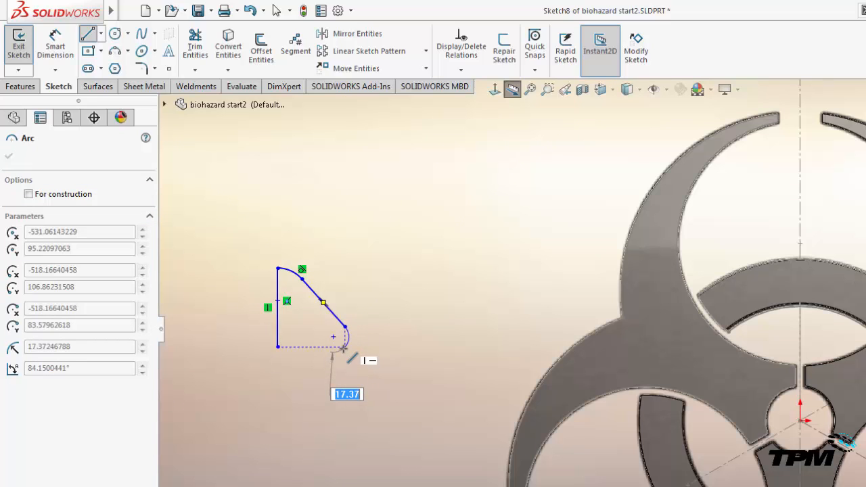
left_click(337, 347)
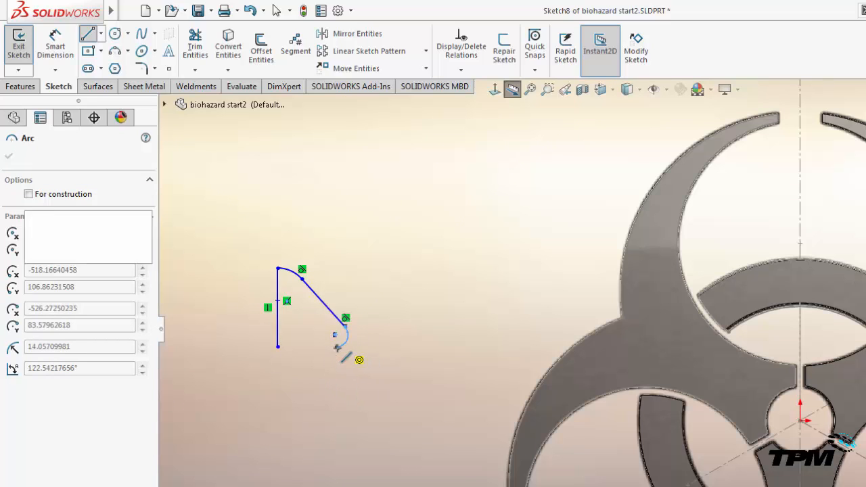
left_click(278, 346)
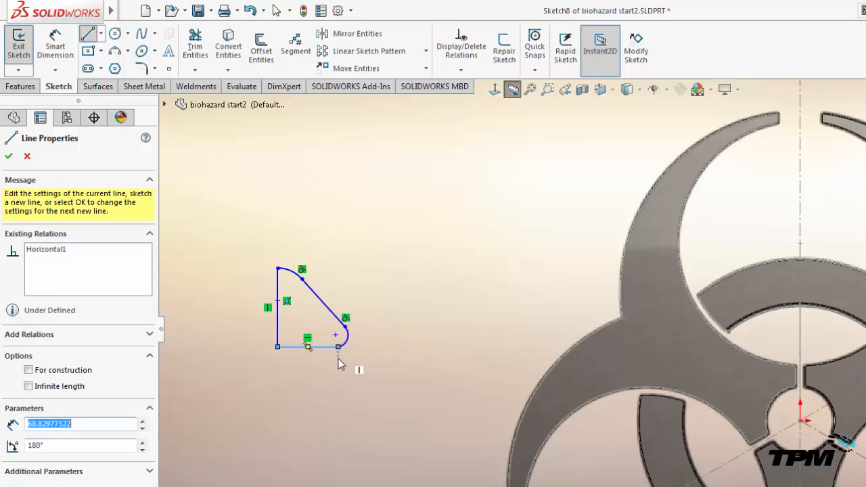
- Make the arc at the profile's lower right corner tangent to the horizontal base line
scroll(335, 348, "down", 5)
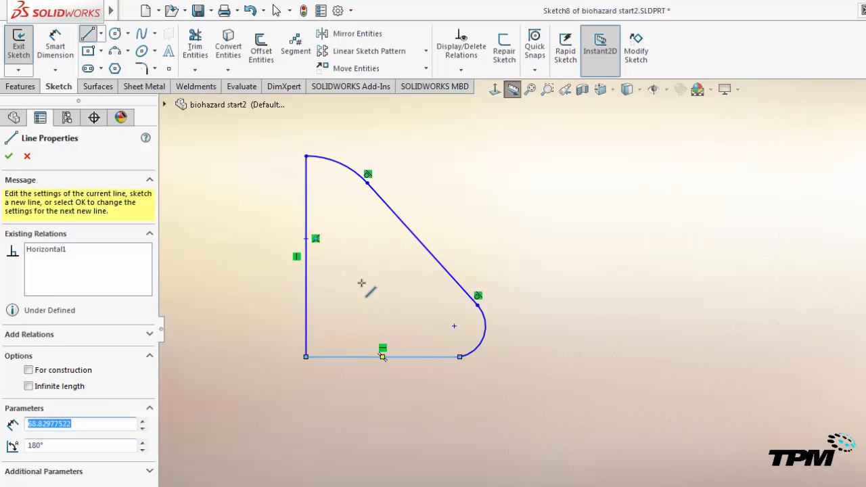
key("Escape")
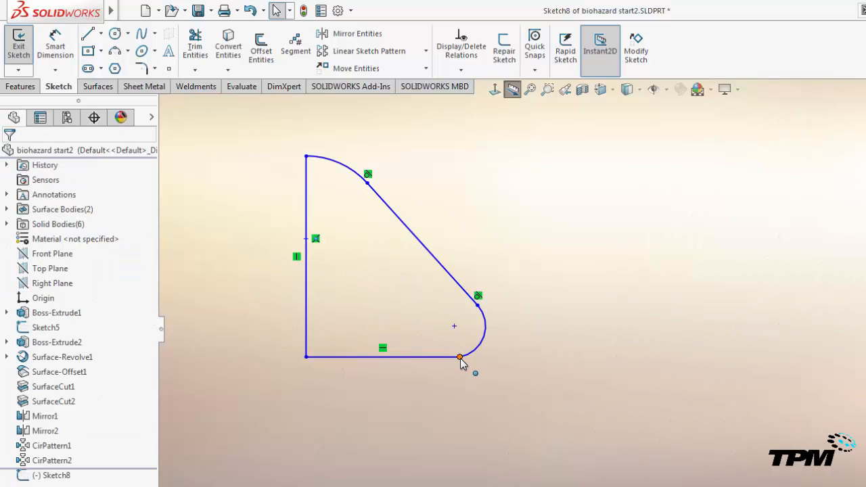
left_click(460, 357)
left_click(497, 302)
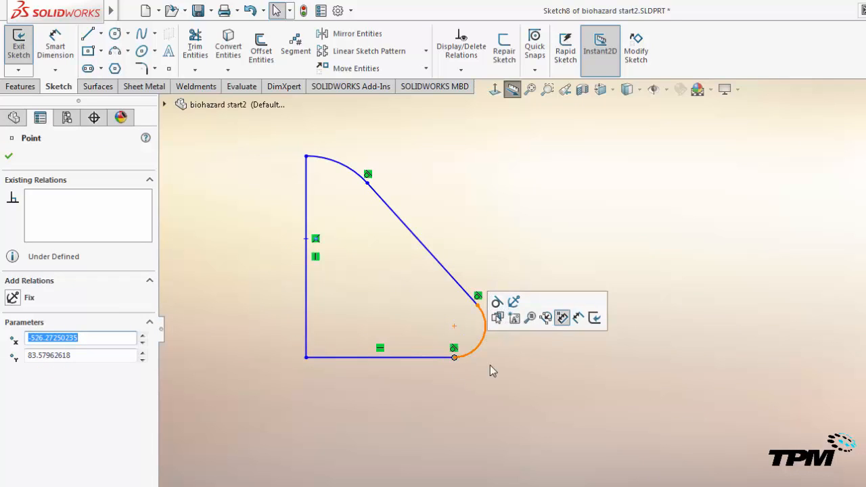
left_click(443, 420)
- Convert the vertical line to construction geometry and mirror the whole half profile about it
left_click(307, 307)
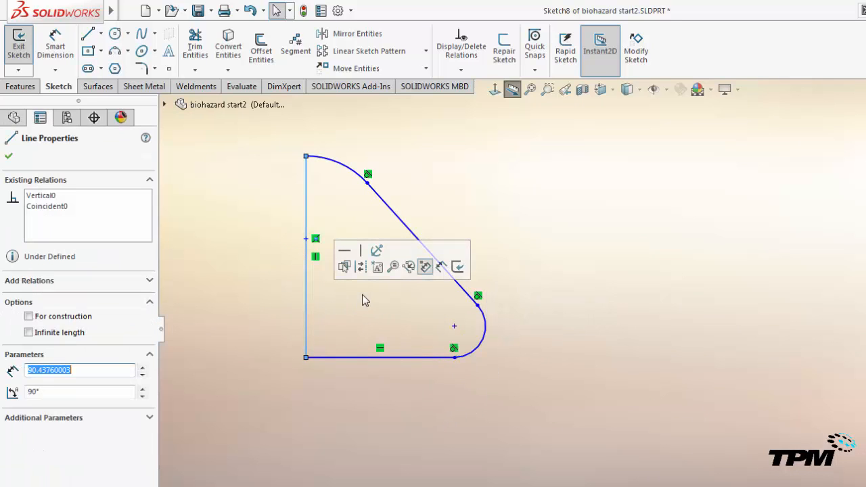
left_click(361, 267)
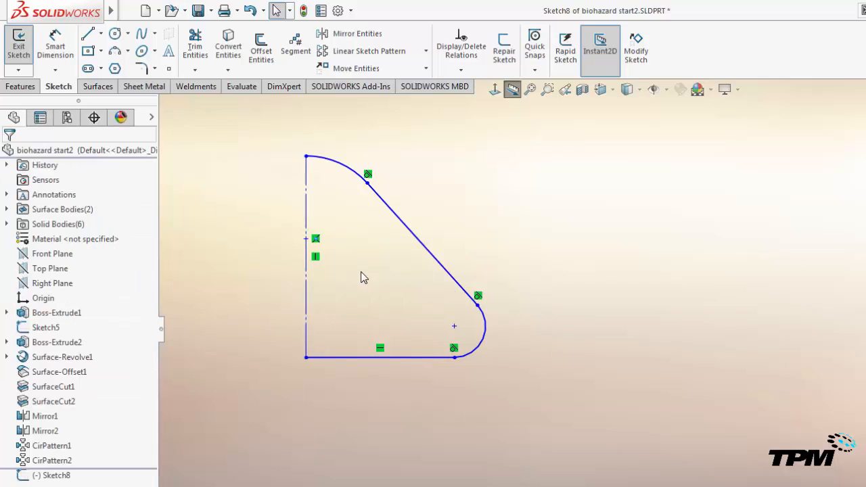
left_click_drag(277, 143, 543, 399)
key("s")
left_click(585, 481)
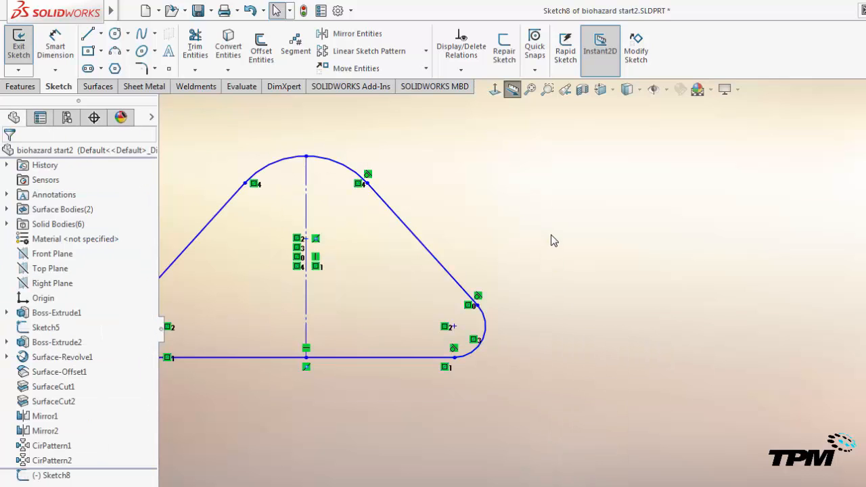
- Try reshaping the mirrored profile by moving the upper endpoint of its lower right arc, and undo the change
scroll(549, 235, "up", 2)
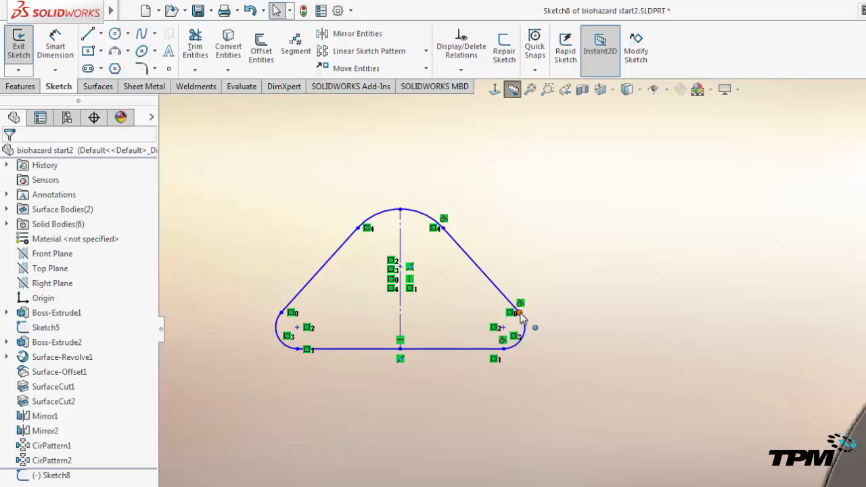
mouse_move(520, 302)
left_mouse_down()
mouse_move(497, 304)
mouse_move(518, 349)
mouse_move(586, 354)
mouse_move(651, 403)
mouse_move(696, 412)
left_mouse_up()
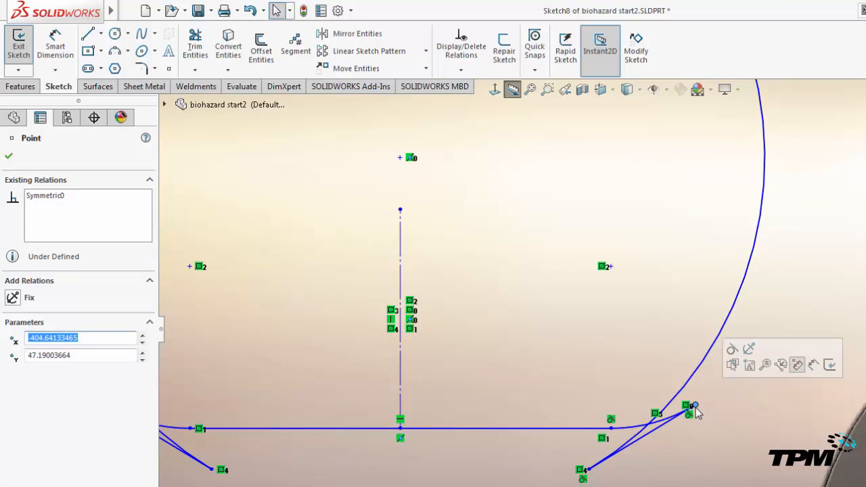
key("ctrl+z")
left_click(587, 248)
- Select the entire mirrored profile and move it sideways, closer to the biohazard symbol
scroll(586, 248, "up", 1)
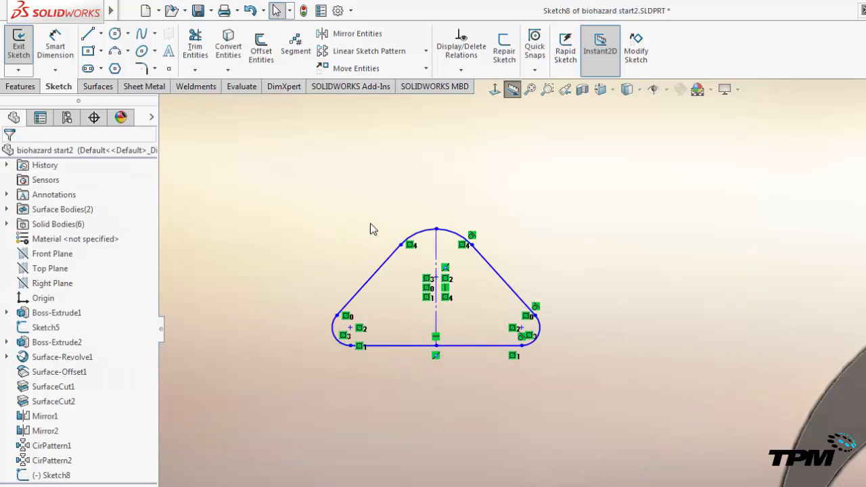
mouse_move(261, 196)
left_mouse_down()
mouse_move(363, 248)
mouse_move(569, 374)
mouse_move(587, 397)
left_mouse_up()
mouse_move(521, 346)
left_mouse_down()
mouse_move(543, 367)
mouse_move(637, 357)
mouse_move(707, 345)
mouse_move(796, 309)
mouse_move(792, 337)
mouse_move(806, 332)
mouse_move(776, 328)
left_mouse_up()
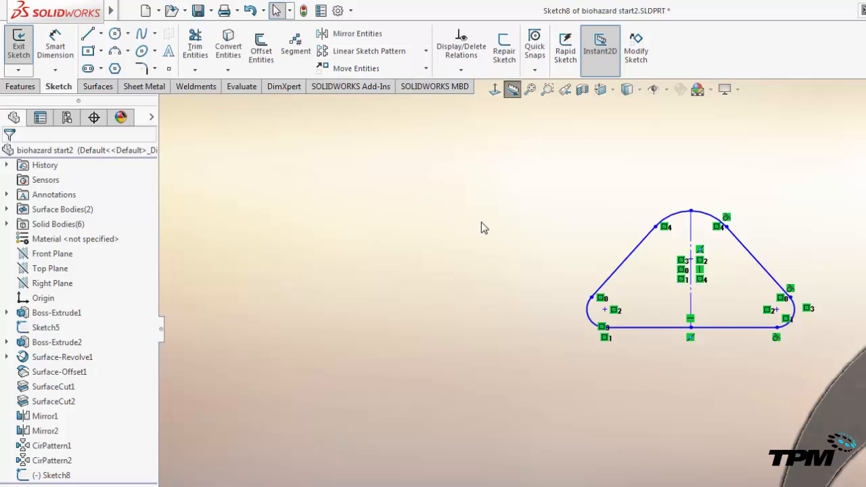
- Find the Modify Sketch command by searching for MOD, move the sketch slightly and rotate it counterclockwise until its rounded peak points upper left
mouse_move(525, 226)
middle_mouse_down("ctrl")
mouse_move(375, 230)
mouse_move(275, 293)
middle_mouse_up("ctrl")
scroll(344, 269, "up", 2)
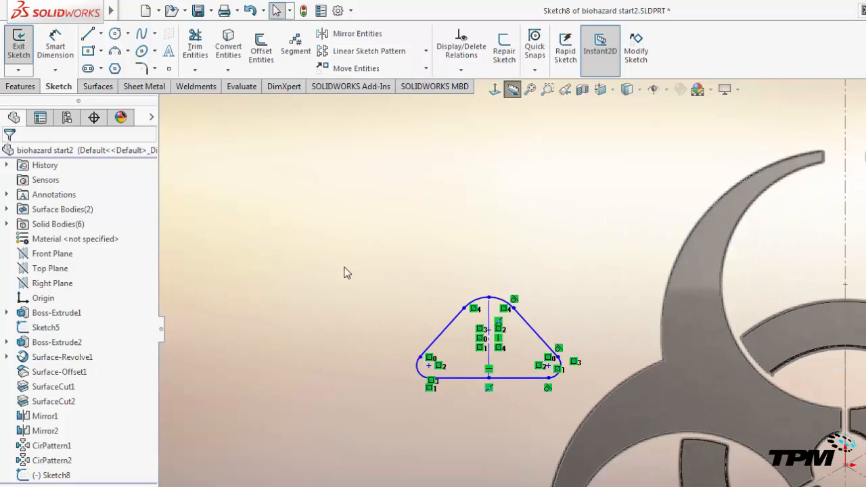
middle_click_drag(541, 242, 406, 255, "ctrl")
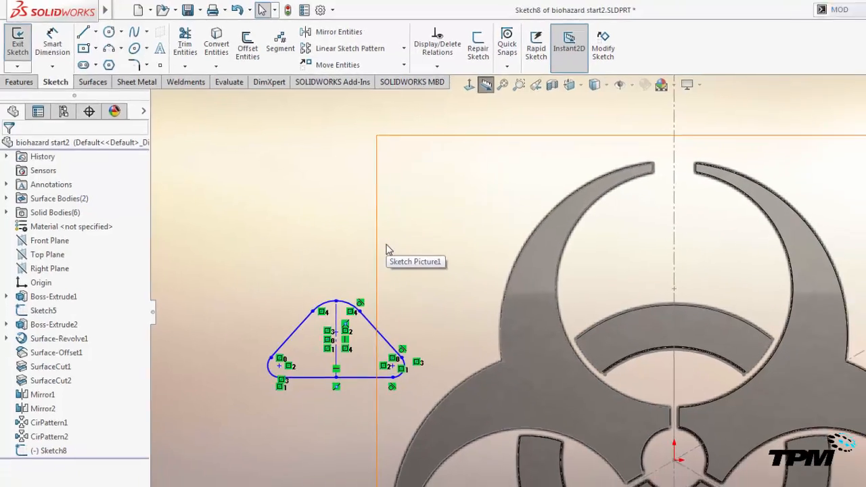
type("sMOD")
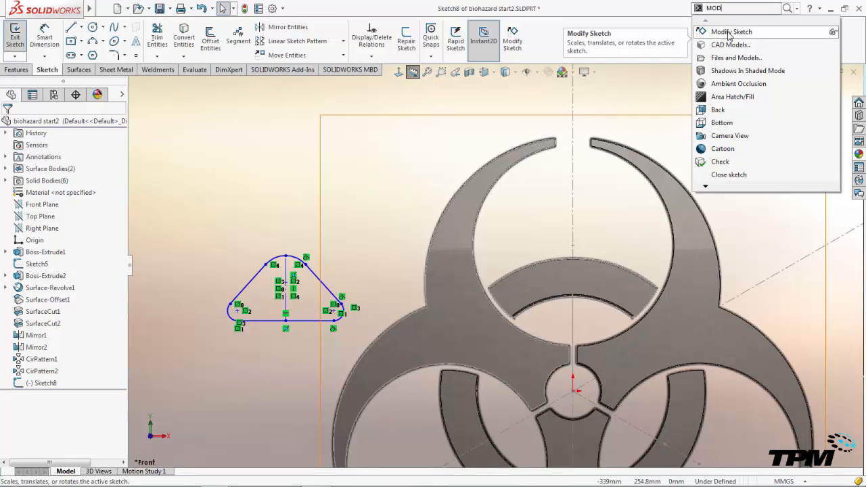
left_click(729, 32)
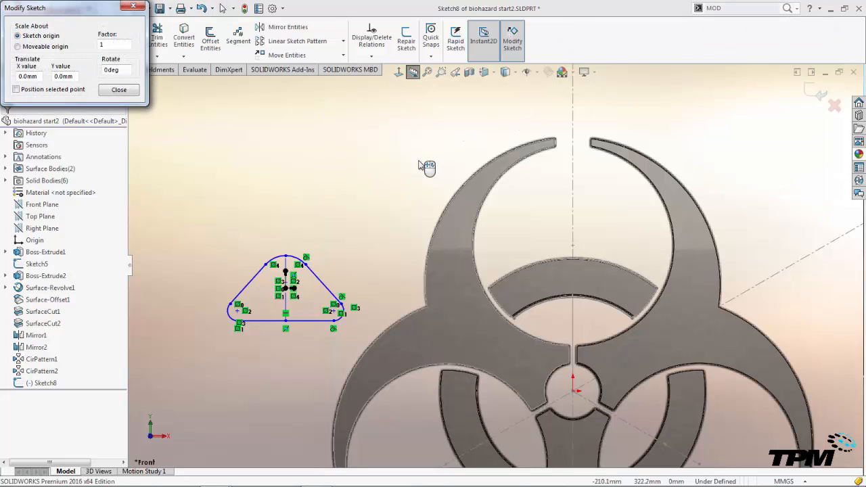
mouse_move(402, 197)
left_mouse_down()
mouse_move(433, 179)
mouse_move(464, 176)
mouse_move(397, 150)
mouse_move(434, 161)
mouse_move(412, 169)
mouse_move(409, 183)
left_mouse_up()
mouse_move(408, 199)
right_mouse_down()
mouse_move(403, 169)
mouse_move(379, 146)
mouse_move(303, 137)
right_mouse_up()
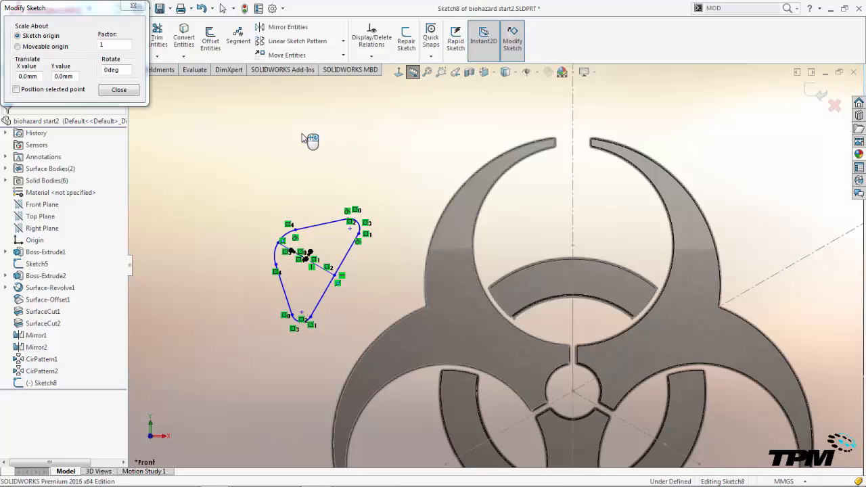
- Scale the sketch by a factor of 0.3 about the sketch origin, move it onto the symbol's upper left lobe and finish Modify Sketch
double_click(100, 44)
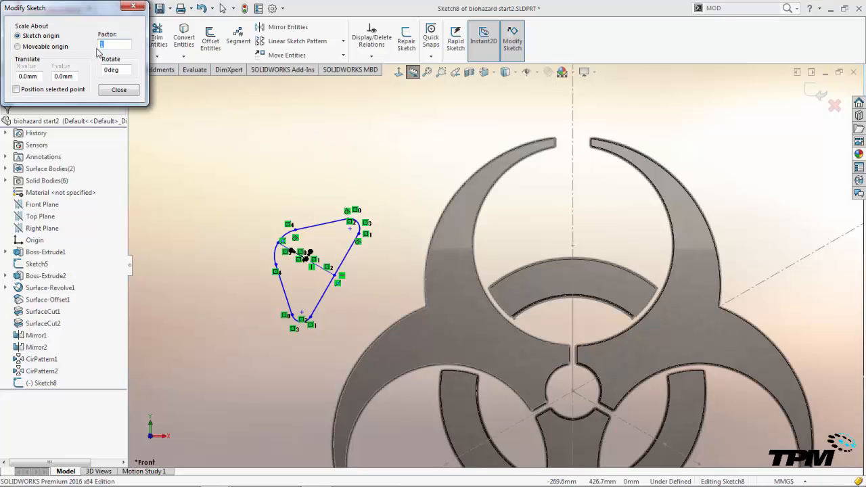
type(".3")
key("Return")
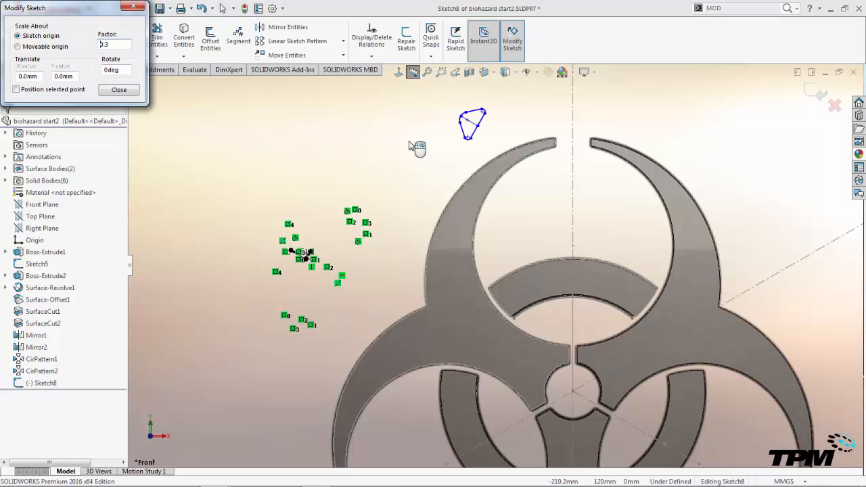
mouse_move(415, 145)
left_mouse_down()
mouse_move(421, 325)
mouse_move(407, 354)
mouse_move(399, 340)
left_mouse_up()
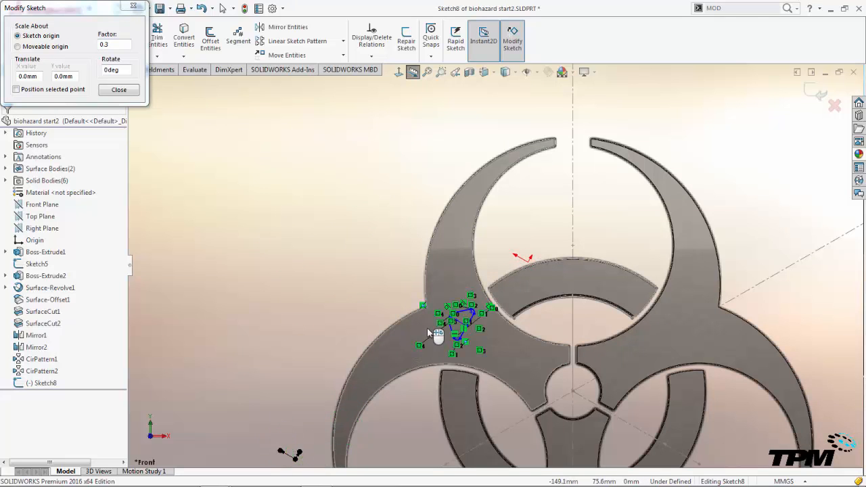
scroll(427, 328, "up", 3)
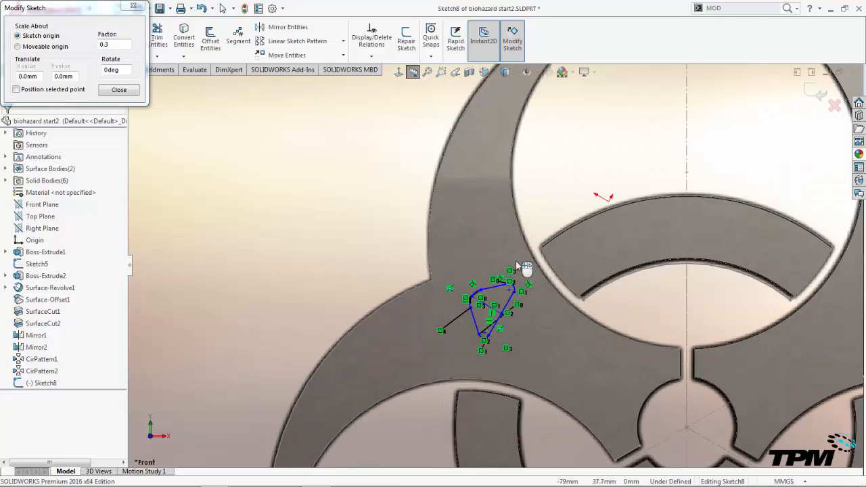
left_click(129, 90)
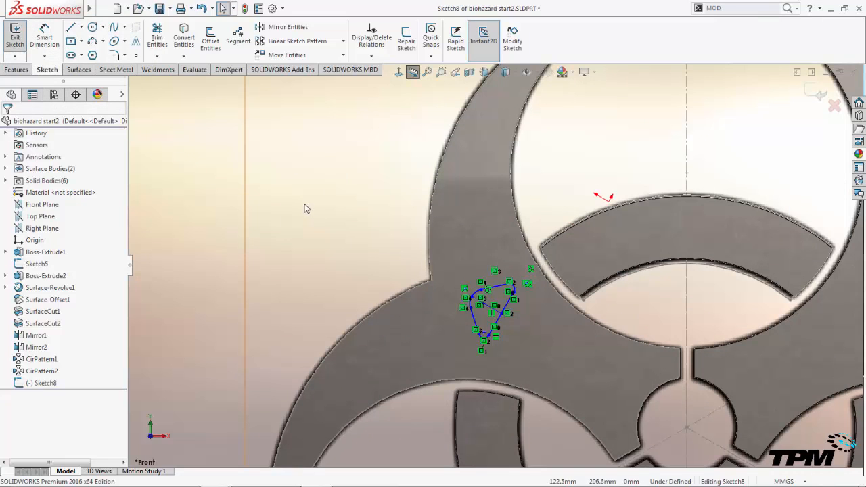
- Orient the view normal to the rotated sketch and examine the small profile on the symbol
left_click(400, 75)
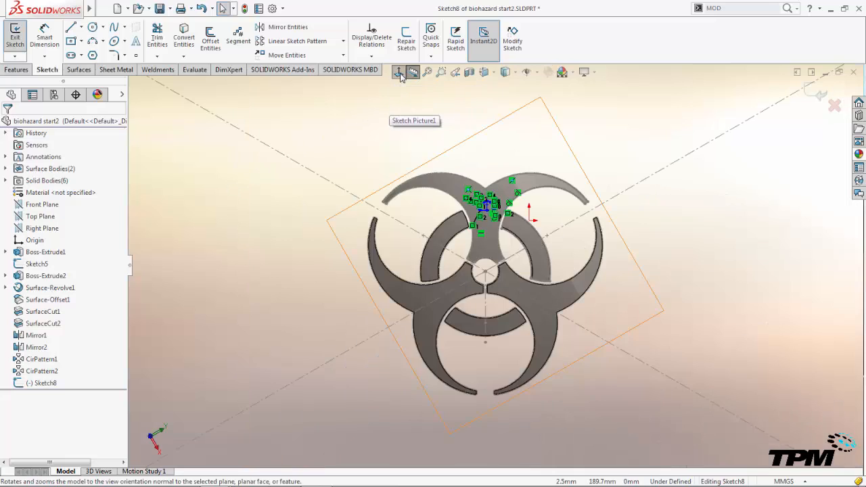
scroll(479, 194, "down", 5)
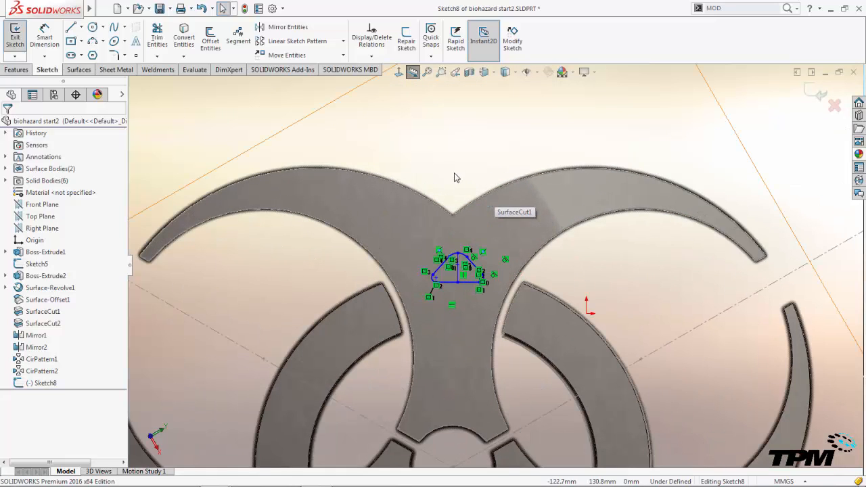
key("s")
left_click(478, 194)
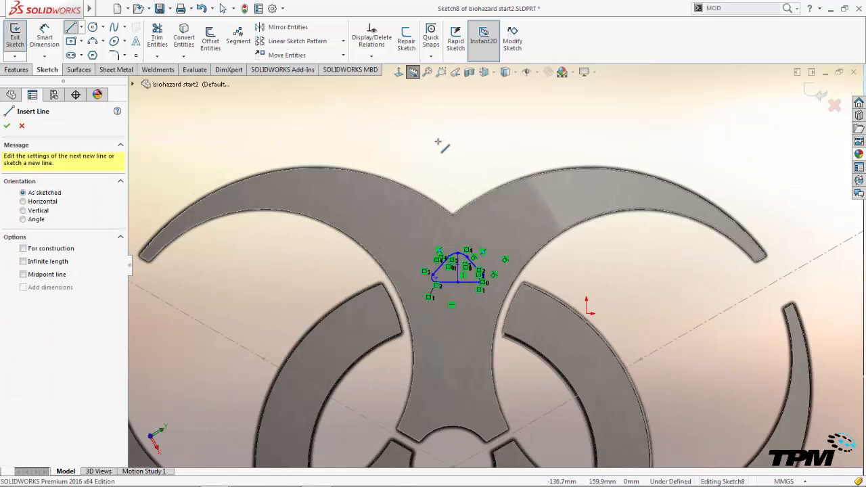
left_click(436, 142)
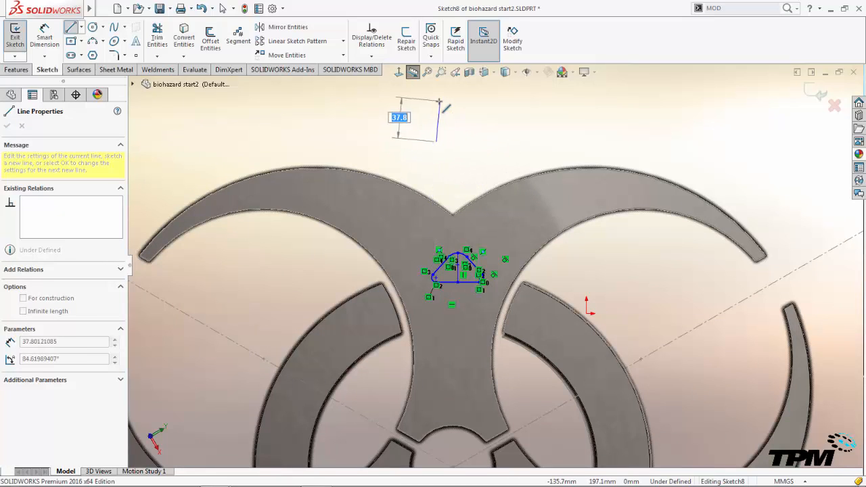
key("Escape")
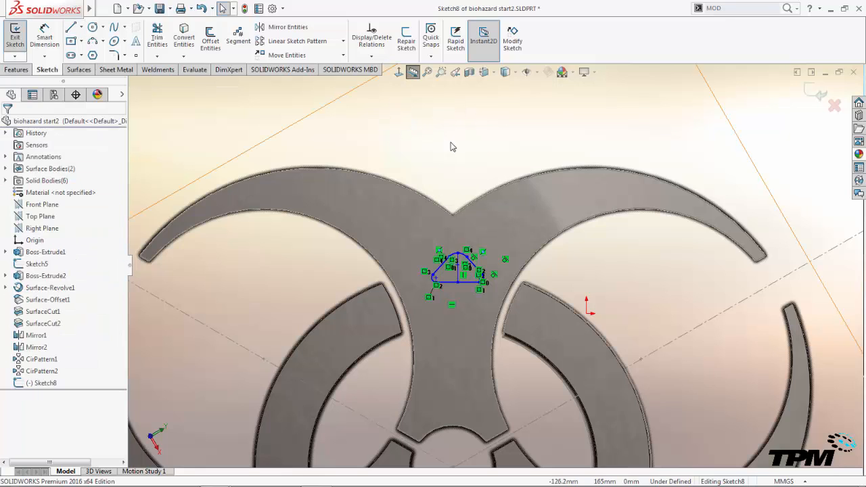